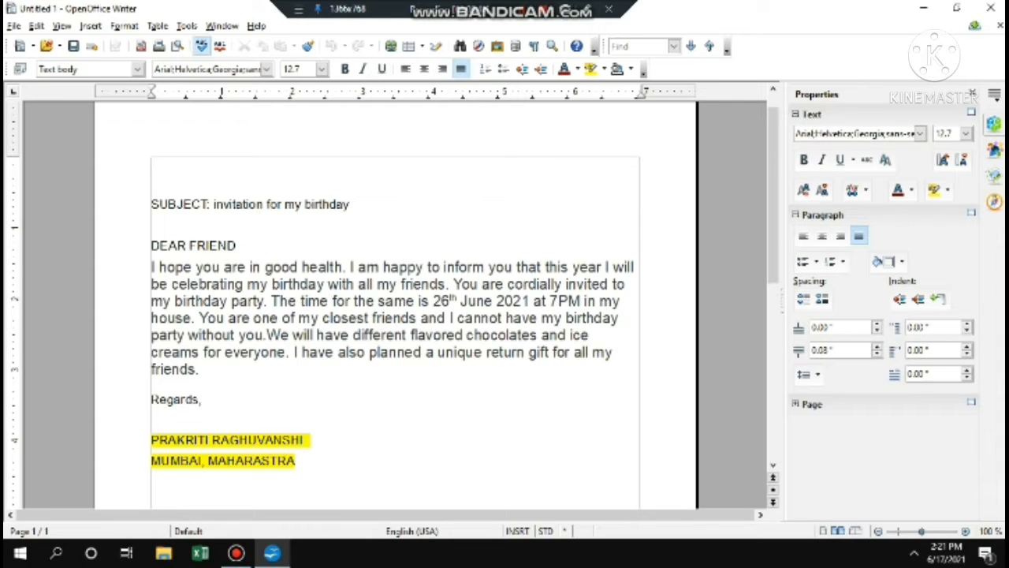
Step: Start the Mail Merge Wizard using the current document and choose Letter as the document type
click(187, 26)
mouse_move(222, 26)
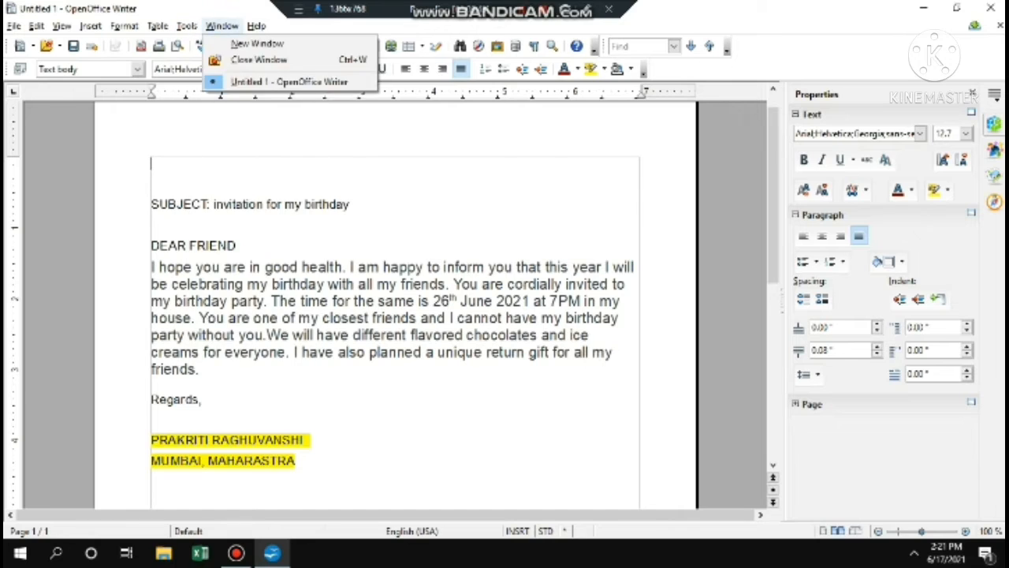
mouse_move(186, 26)
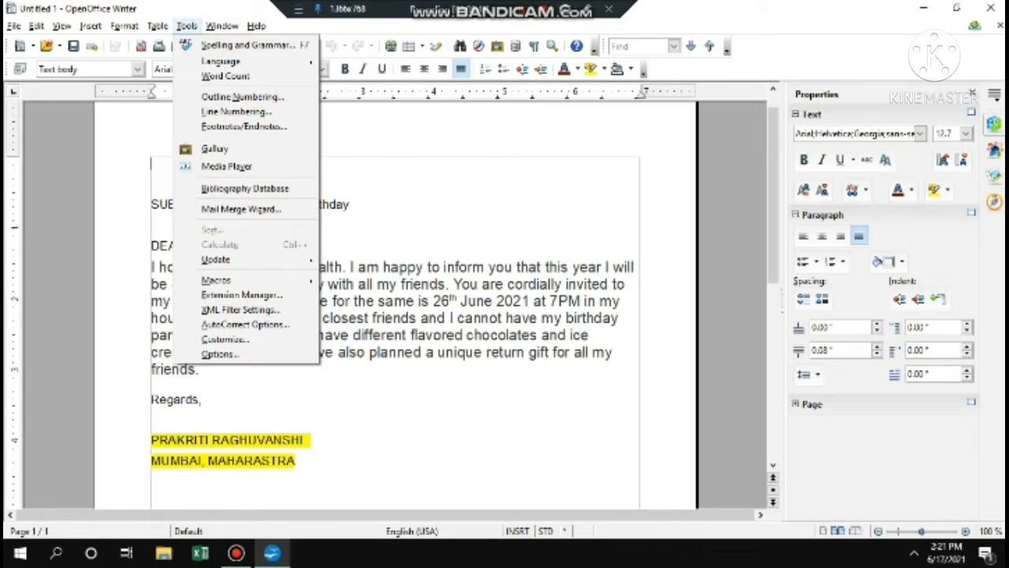
click(241, 209)
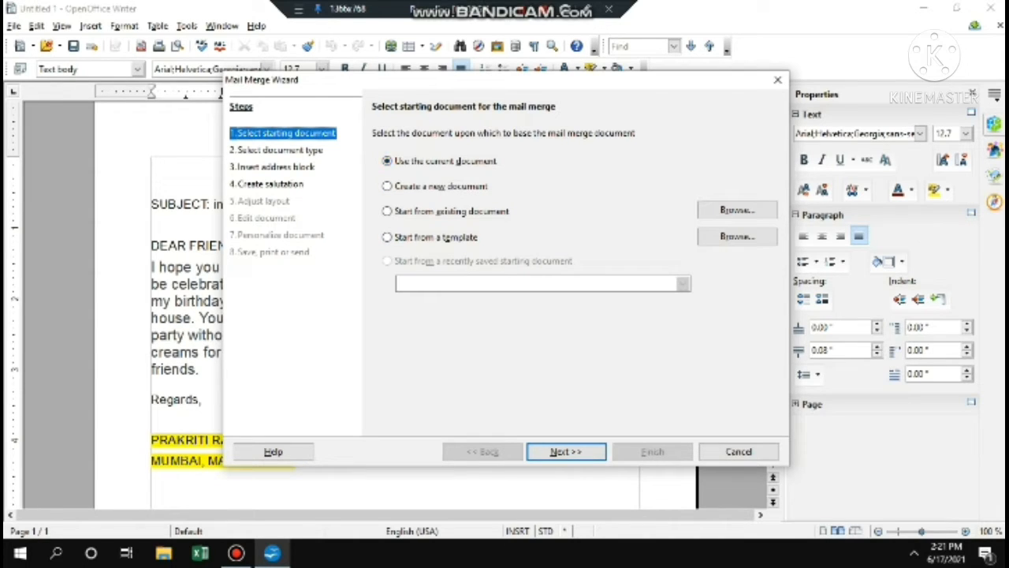
click(566, 451)
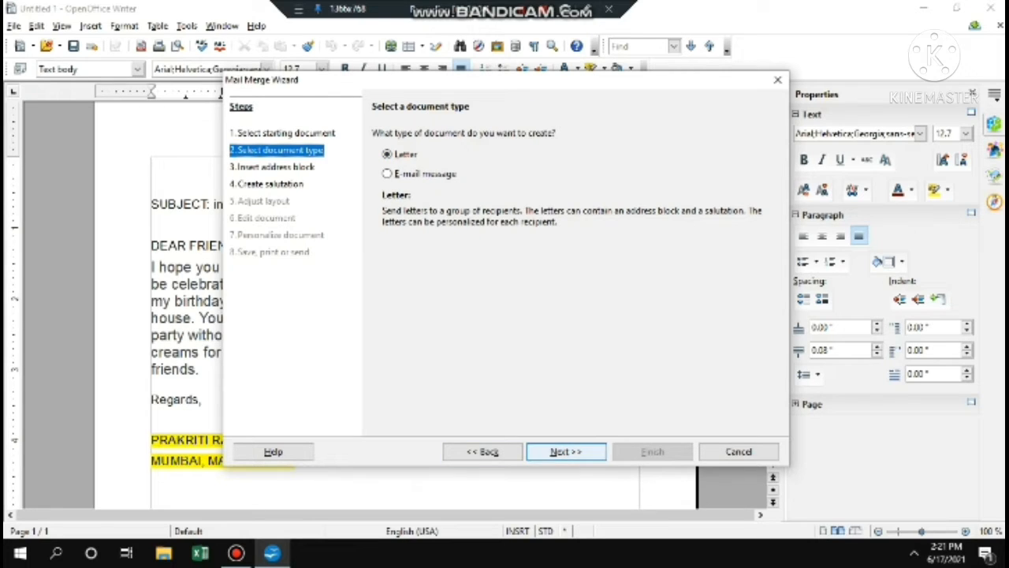
key(Return)
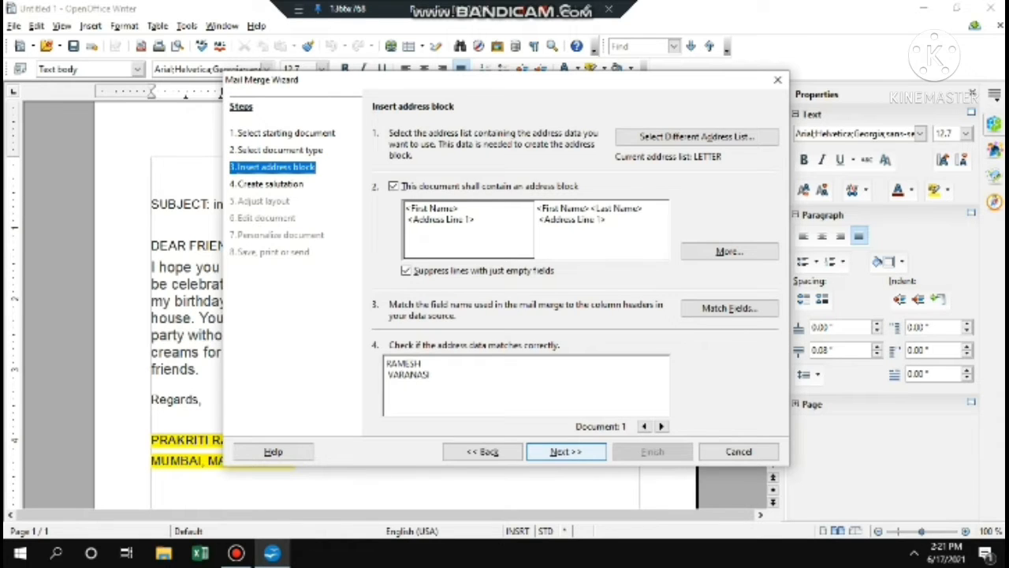
Step: Create a new address list for the mail merge and delete all of its default address elements
click(697, 136)
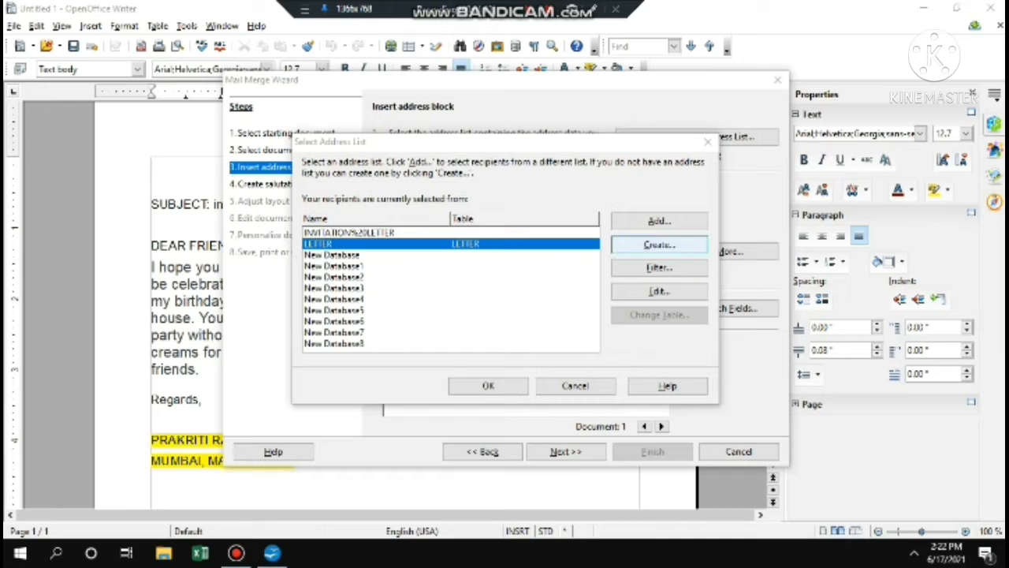
click(659, 245)
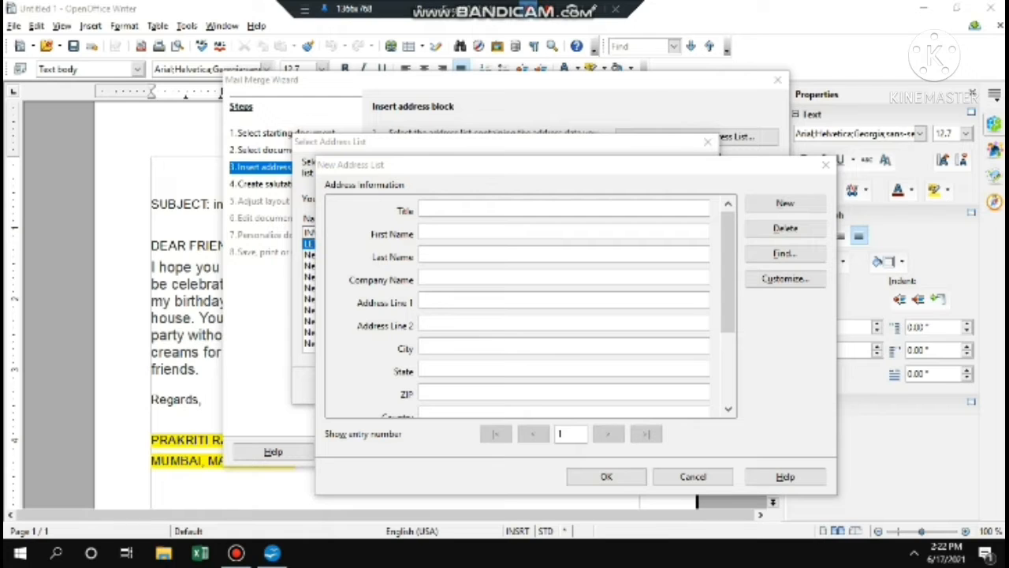
click(785, 279)
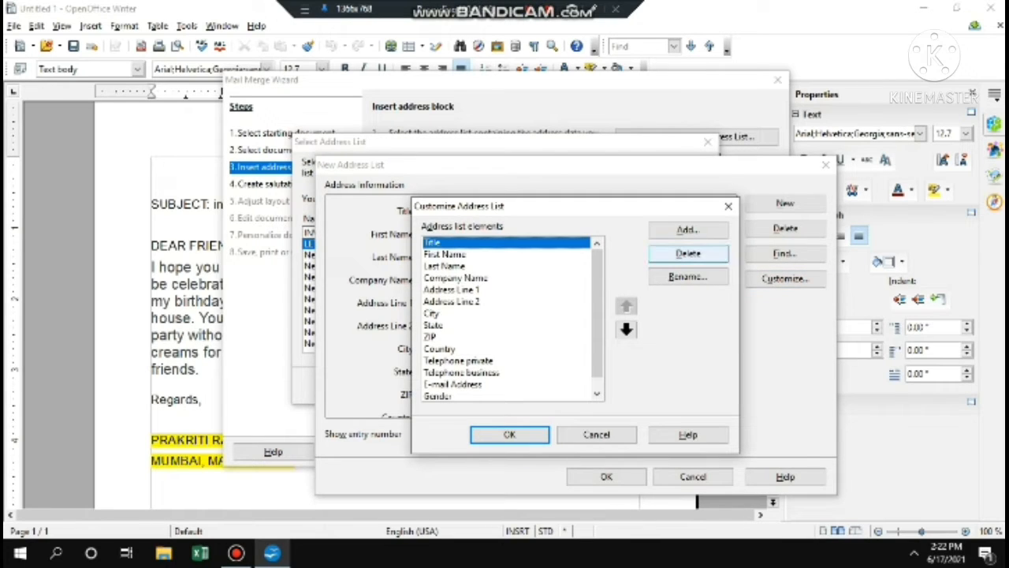
click(688, 254)
click(688, 253)
click(688, 253)
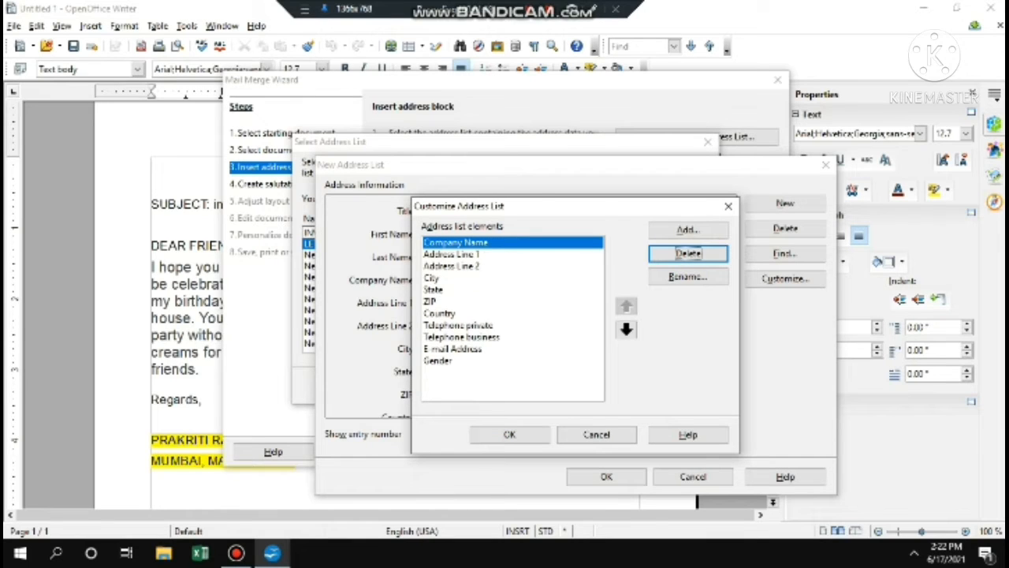
click(529, 9)
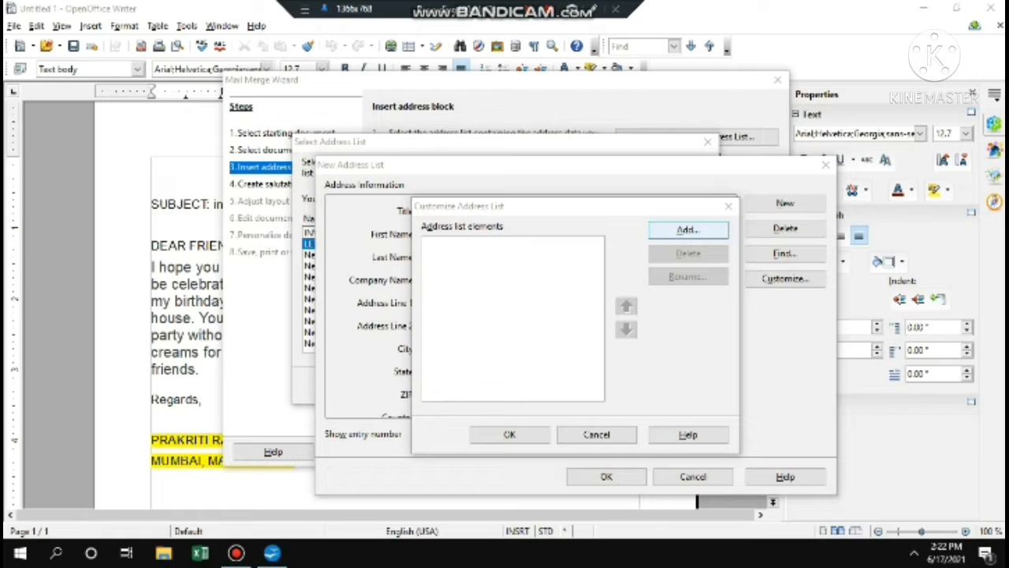
Step: Add the elements NAME and ADDRESS to the address list and accept the customized fields
click(688, 229)
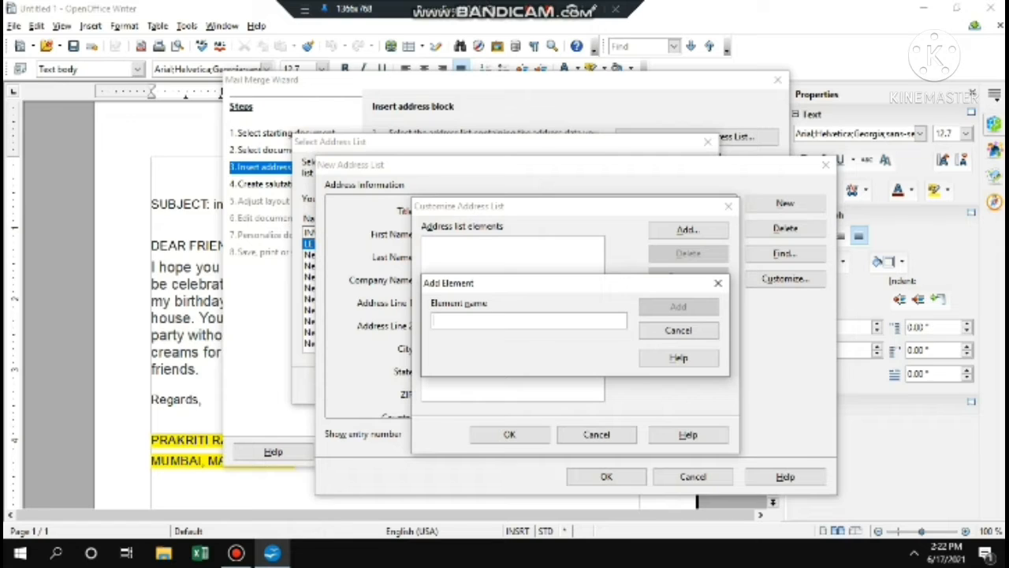
text(NAME)
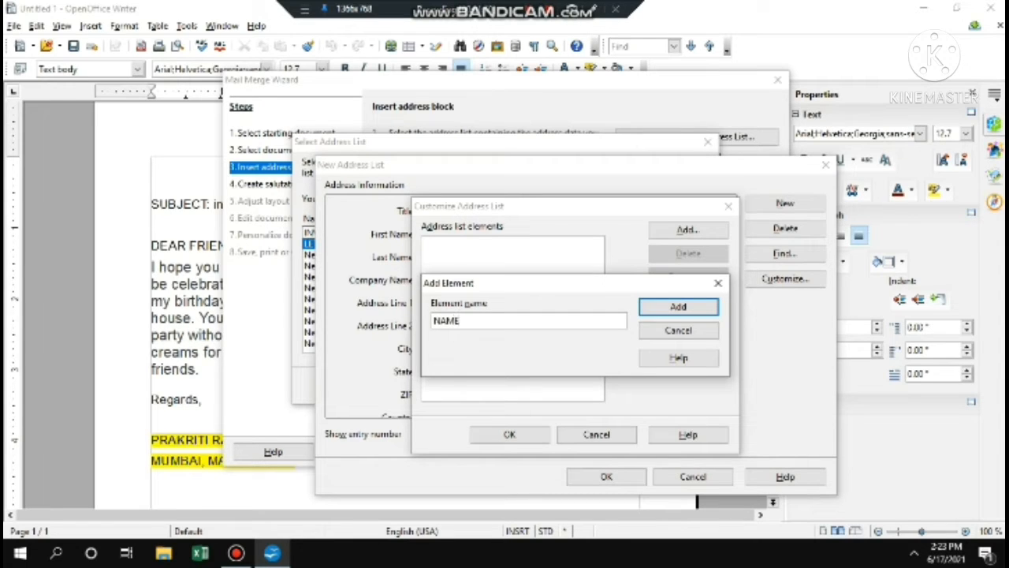
click(678, 307)
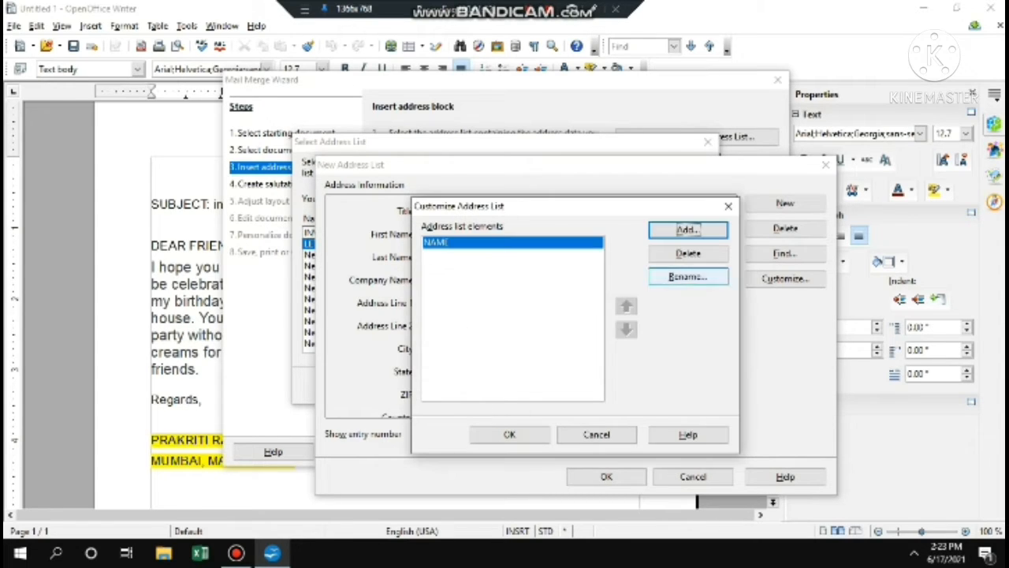
click(688, 230)
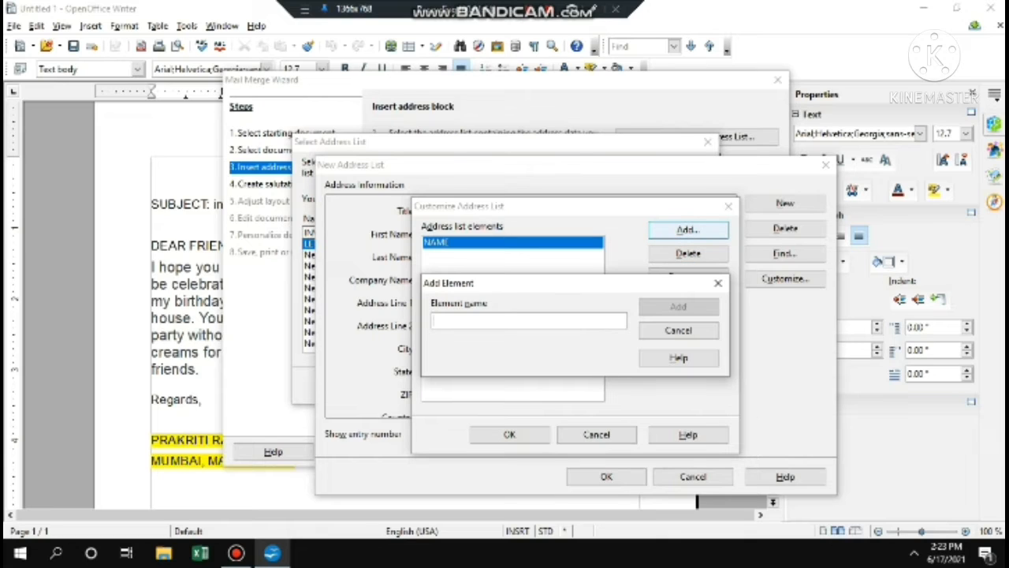
text(A)
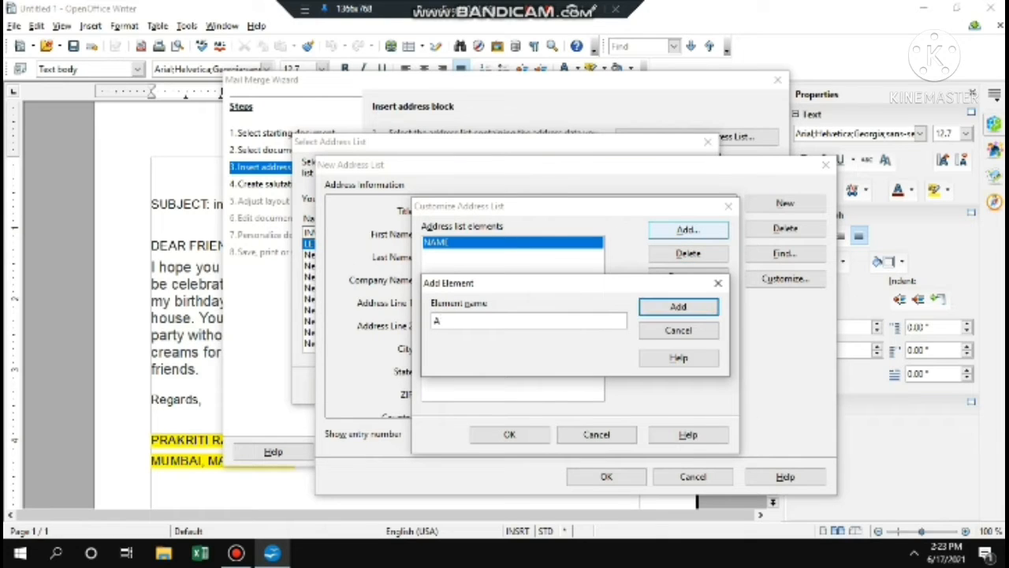
text(DDRESS)
key(Return)
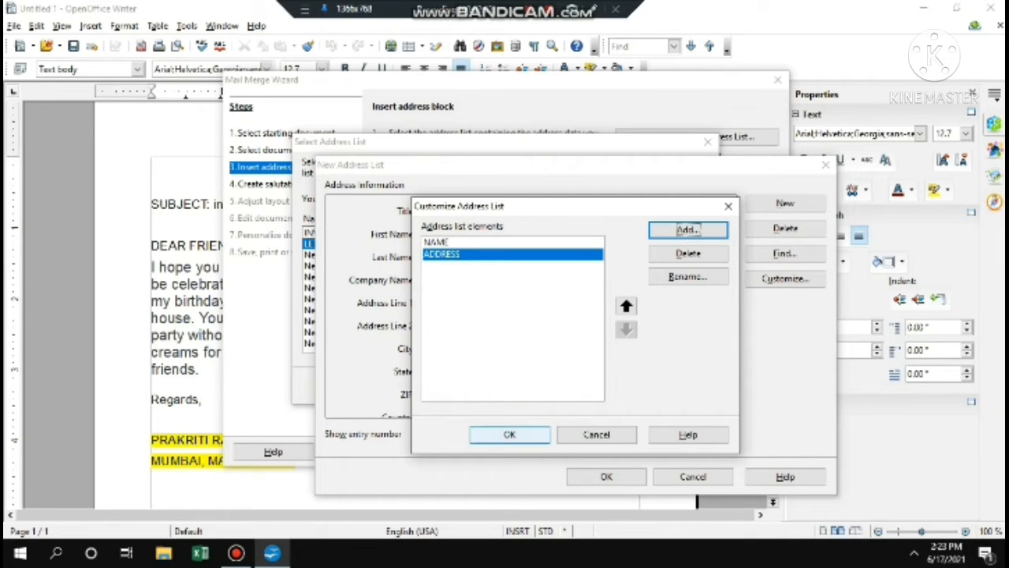
click(509, 435)
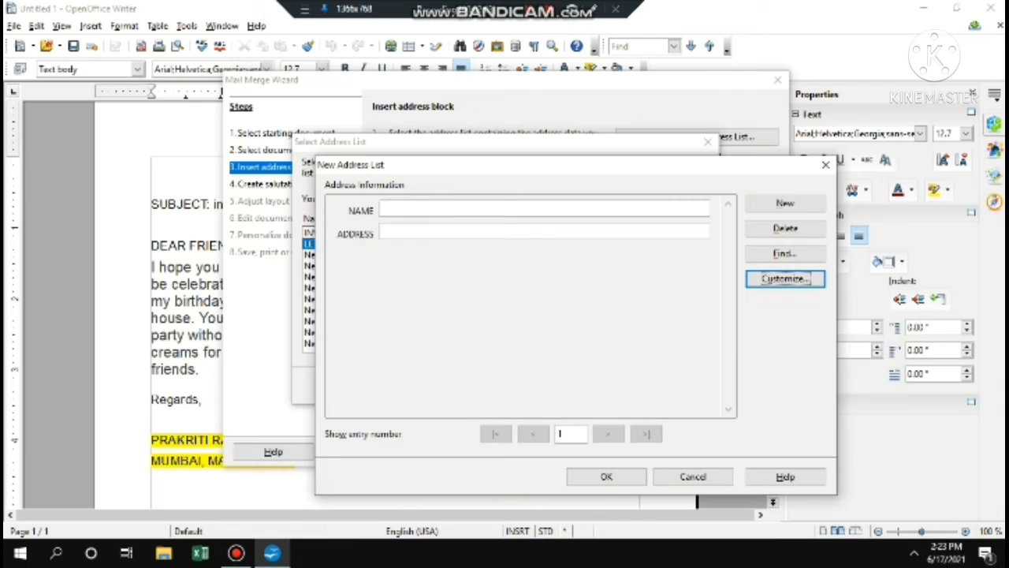
click(528, 10)
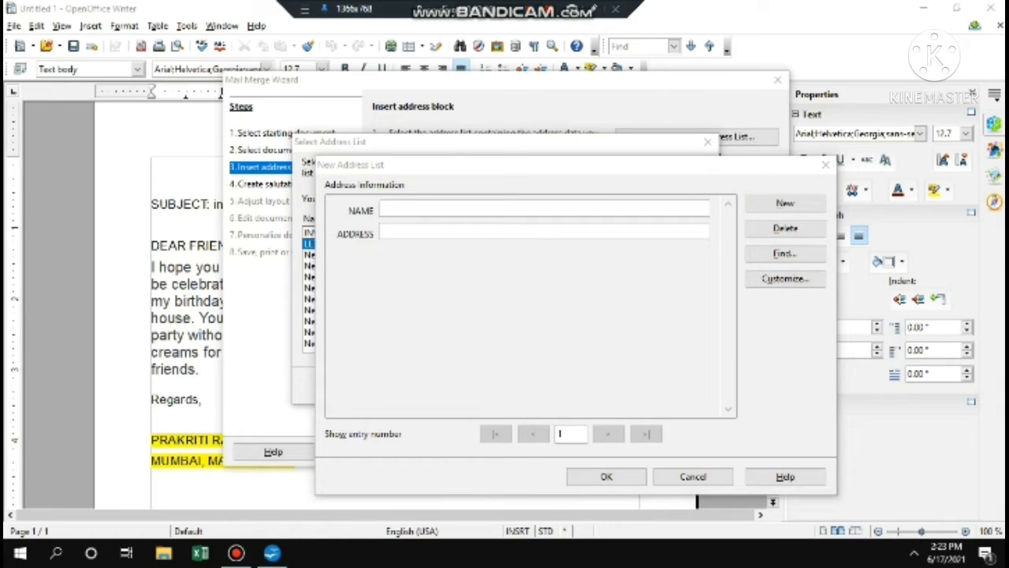
Step: Fill in the first recipient's name and address in the new address list
click(544, 209)
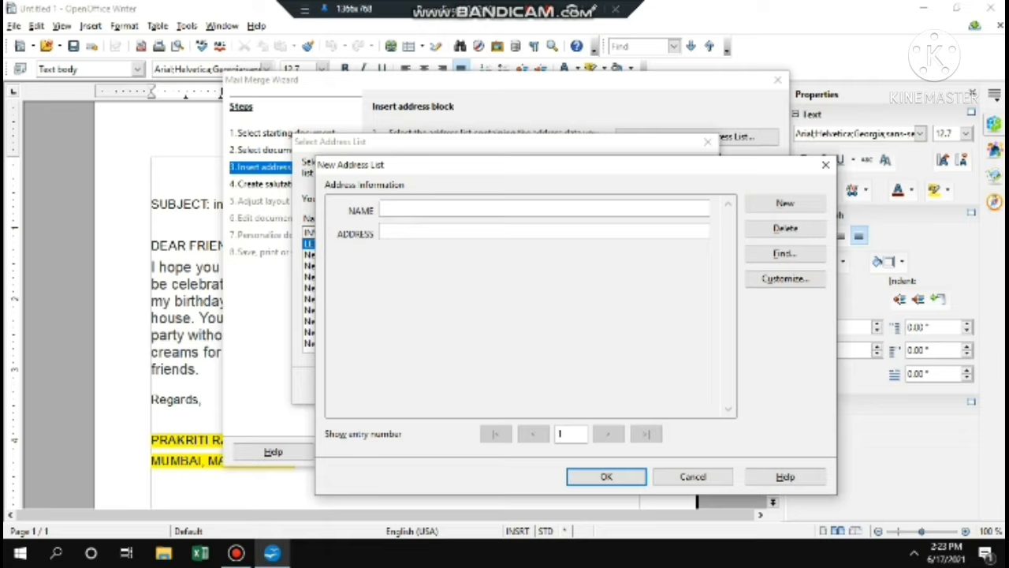
text(RAJU)
key(Tab)
text(MUMBAI)
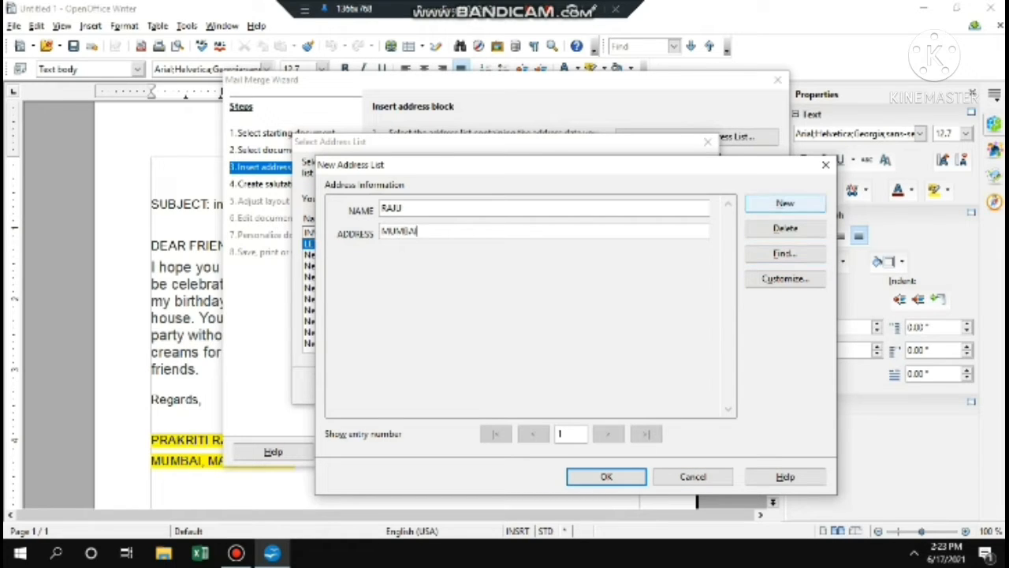
Step: Add a second entry to the address list with the recipient's name and address
click(785, 204)
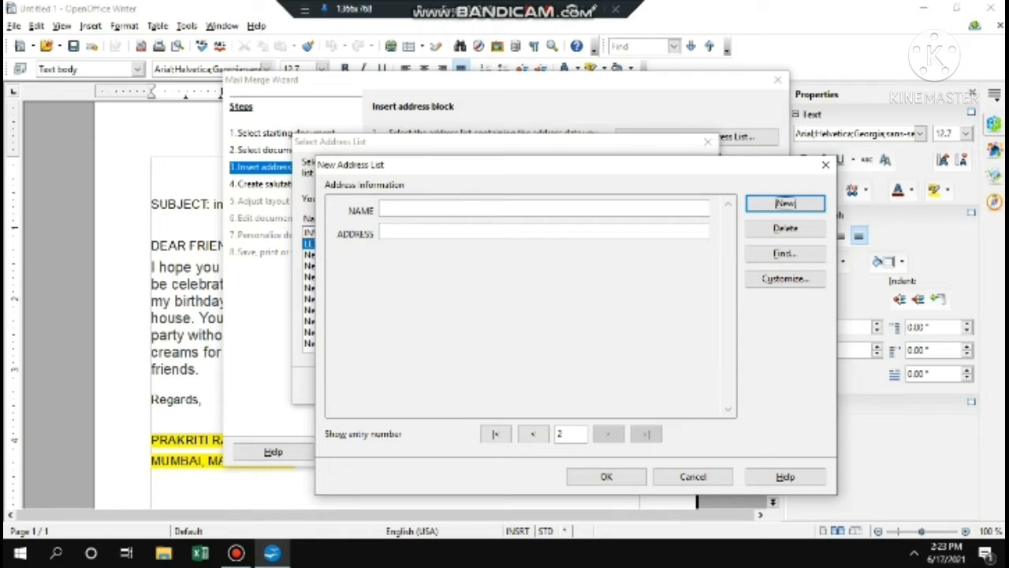
text(PRA)
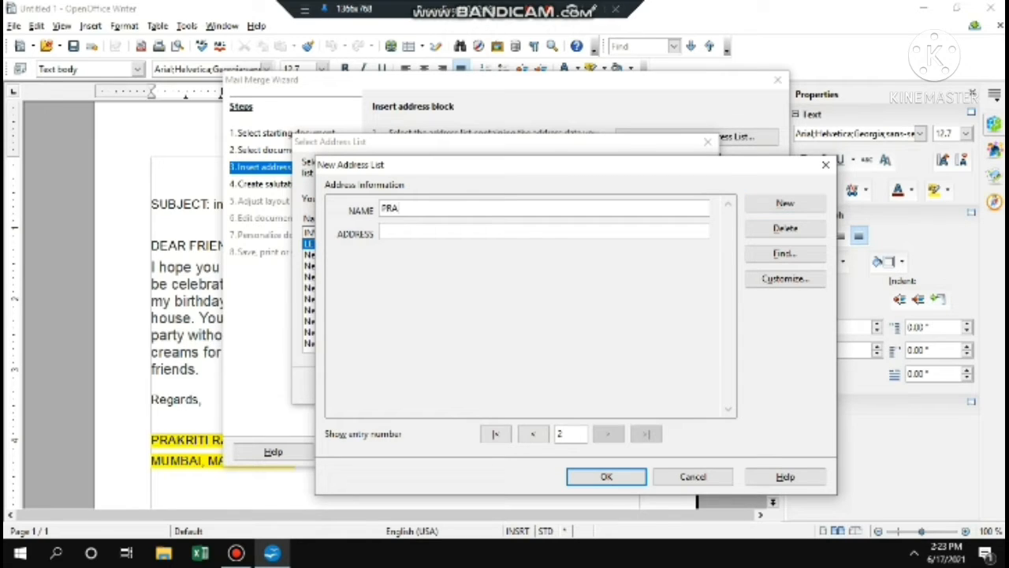
text(THAM)
key(Tab)
text(MUMBAI)
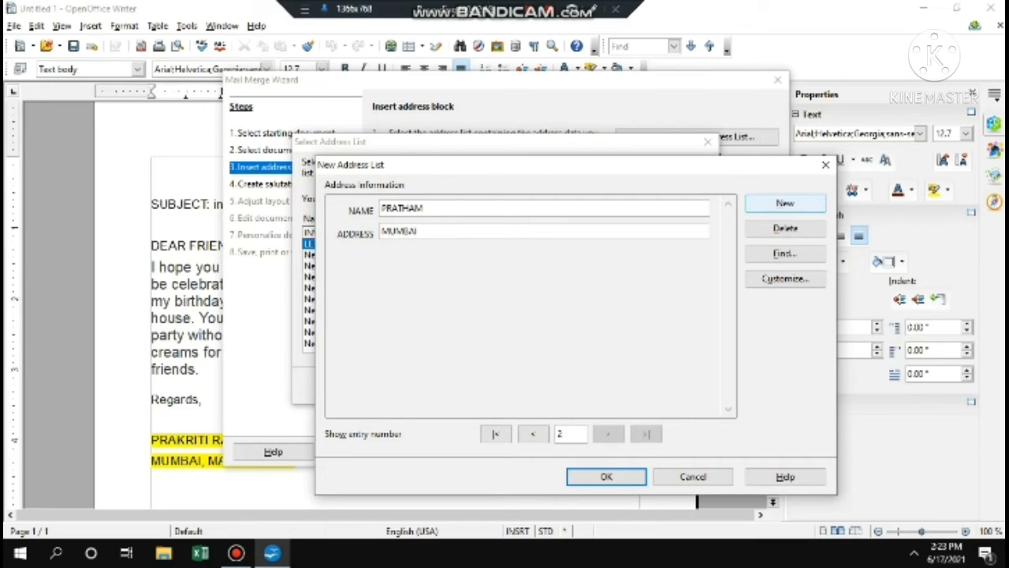
Step: Add a third entry to the address list with the recipient's name and address
click(785, 203)
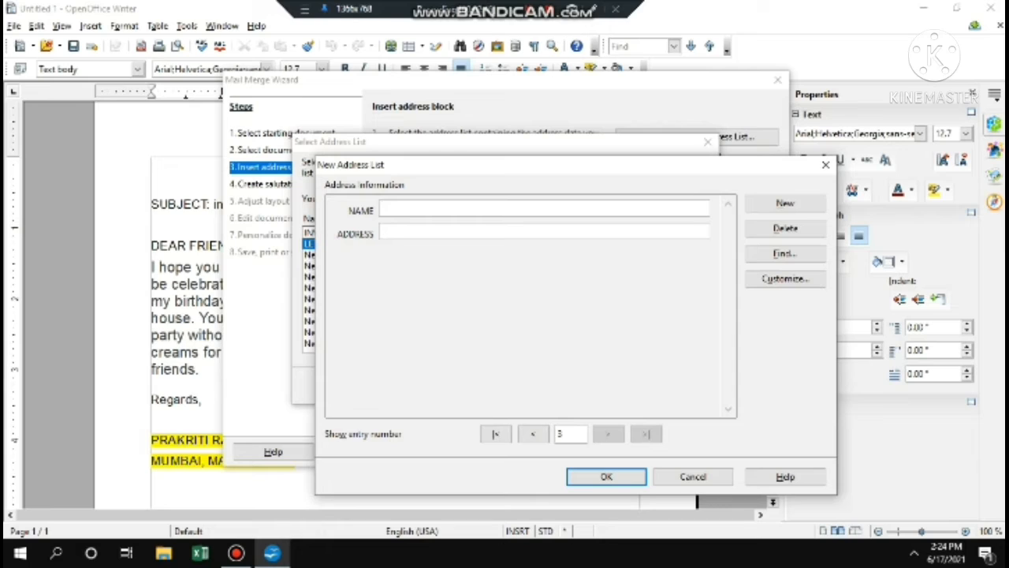
text(SANA)
key(Tab)
text(MUMBA)
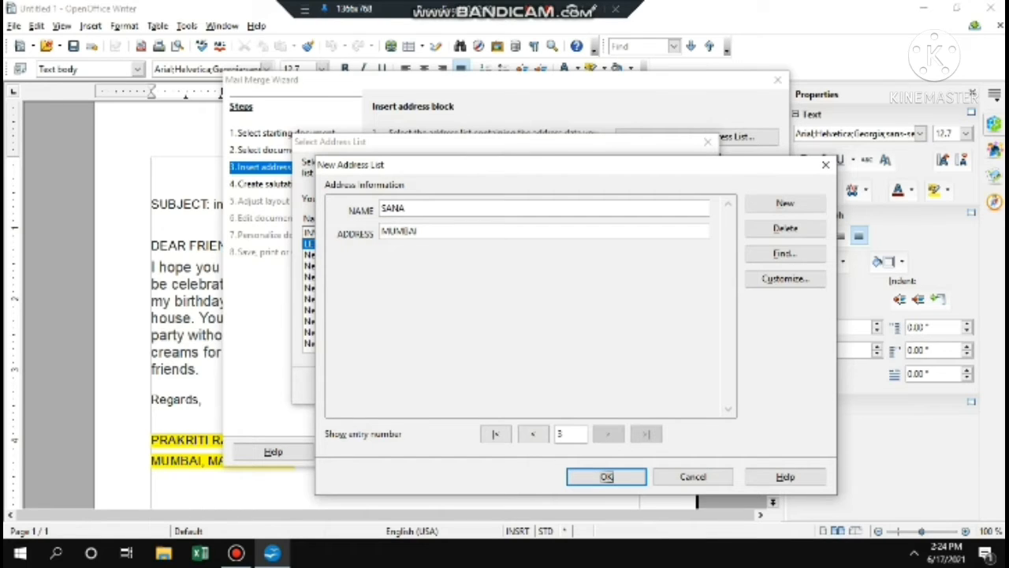
Step: Save the address list as 123 and use it as the recipient source for the mail merge
click(606, 477)
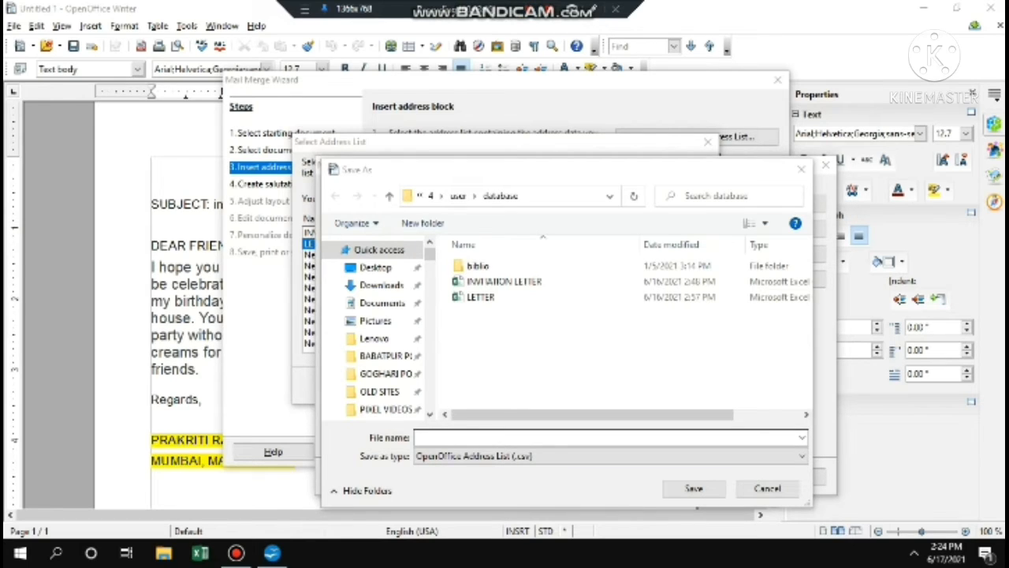
text(123)
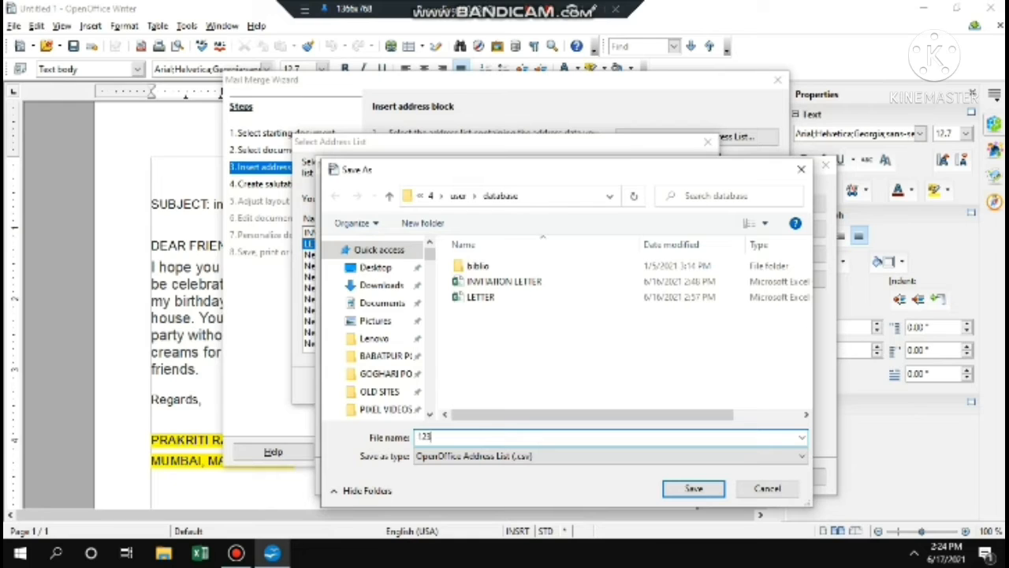
click(693, 488)
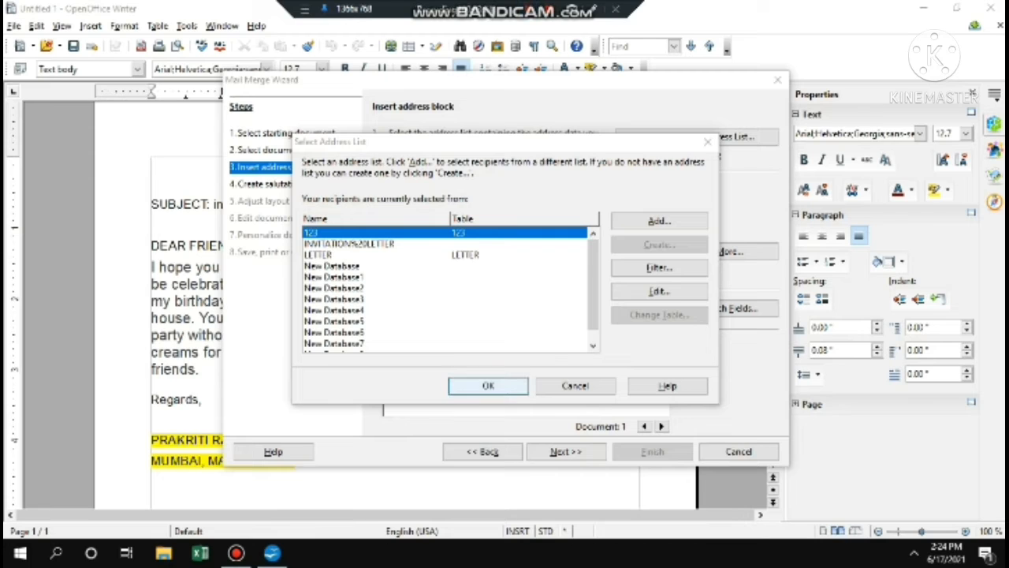
click(488, 385)
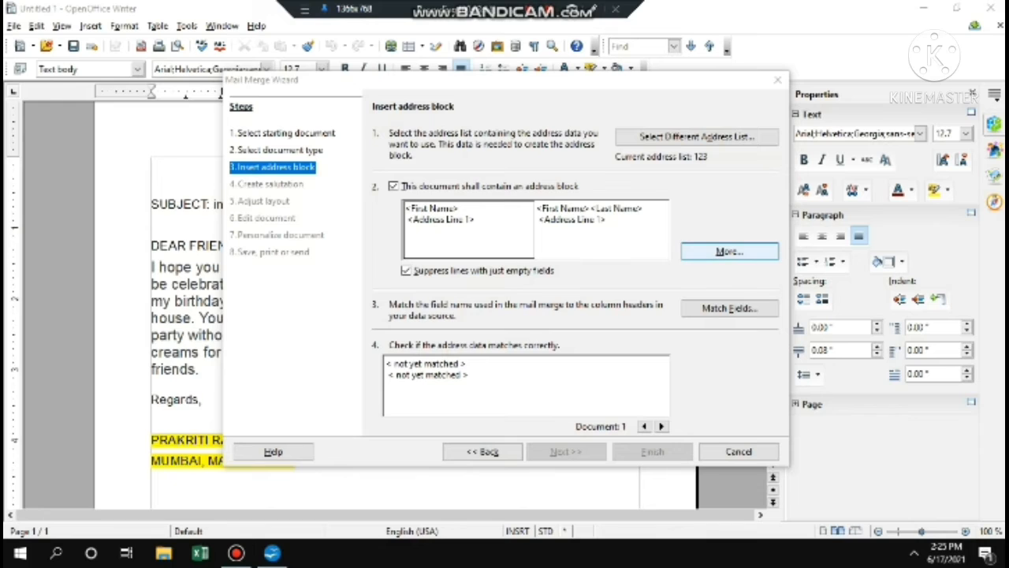
Step: Start a new custom address block and add the First Name element to it
click(730, 251)
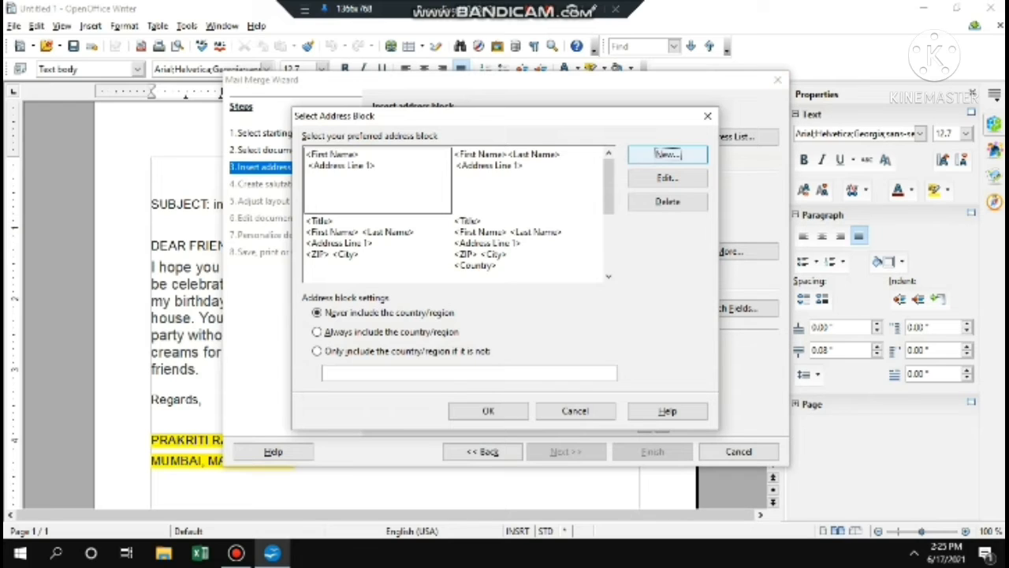
click(668, 154)
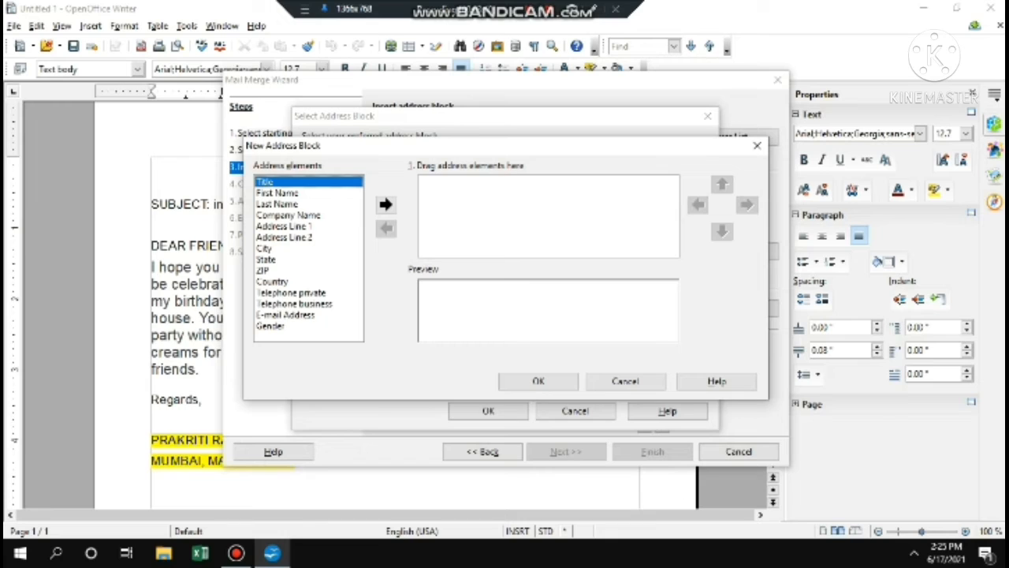
click(278, 193)
click(385, 204)
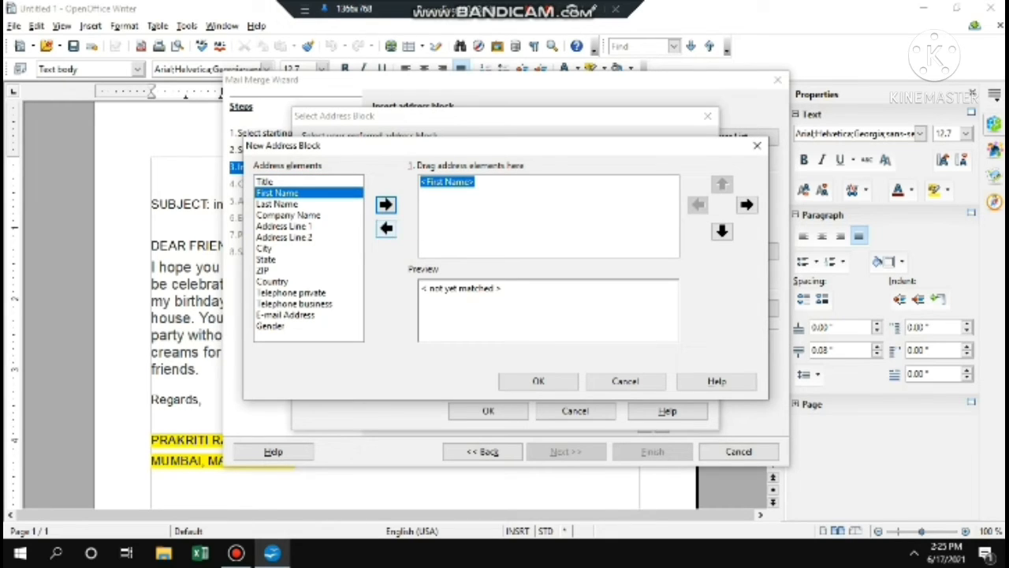
click(478, 182)
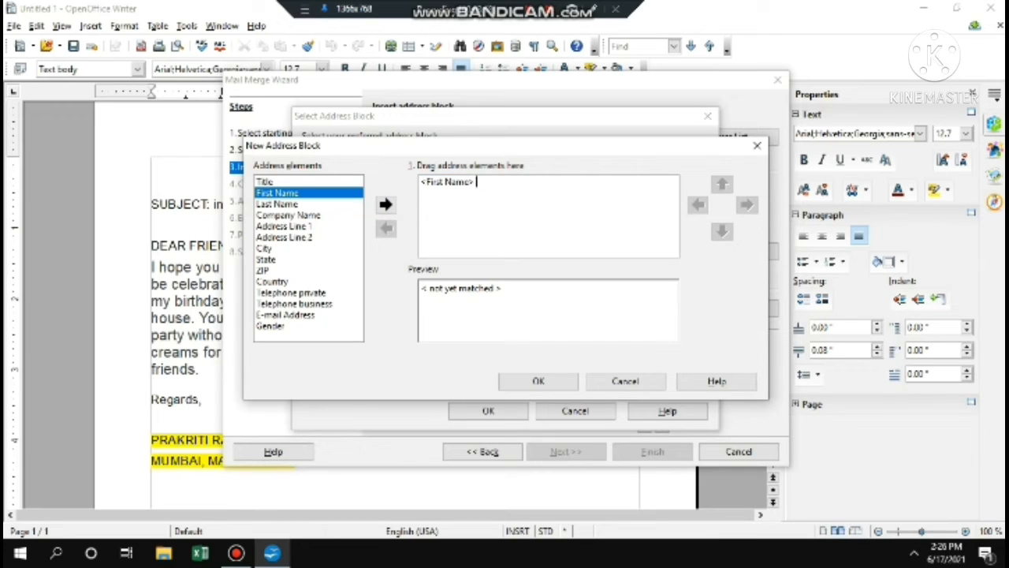
Step: Add the Address Line 1 element on the line below First Name and accept the new address block
click(284, 227)
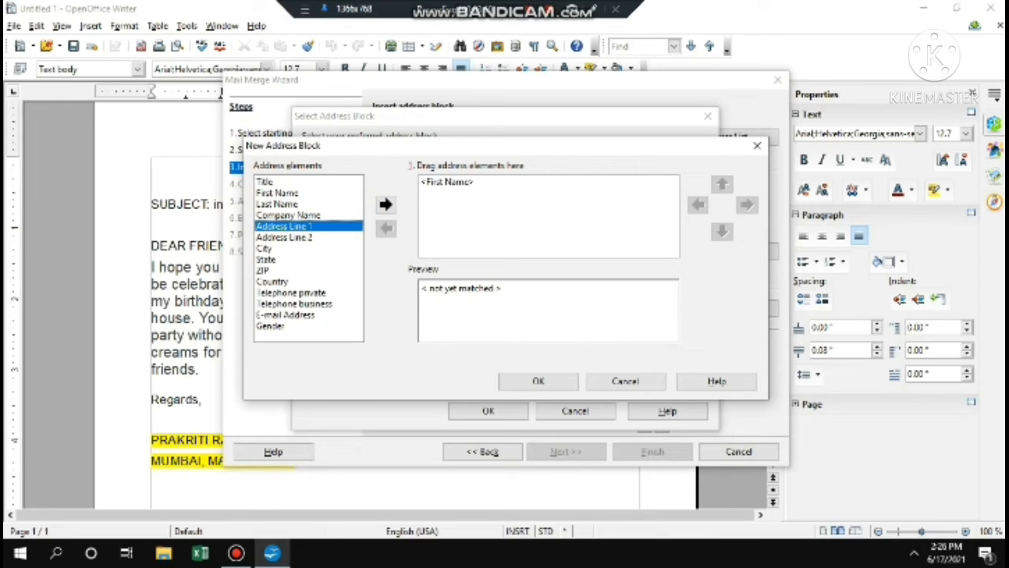
click(386, 204)
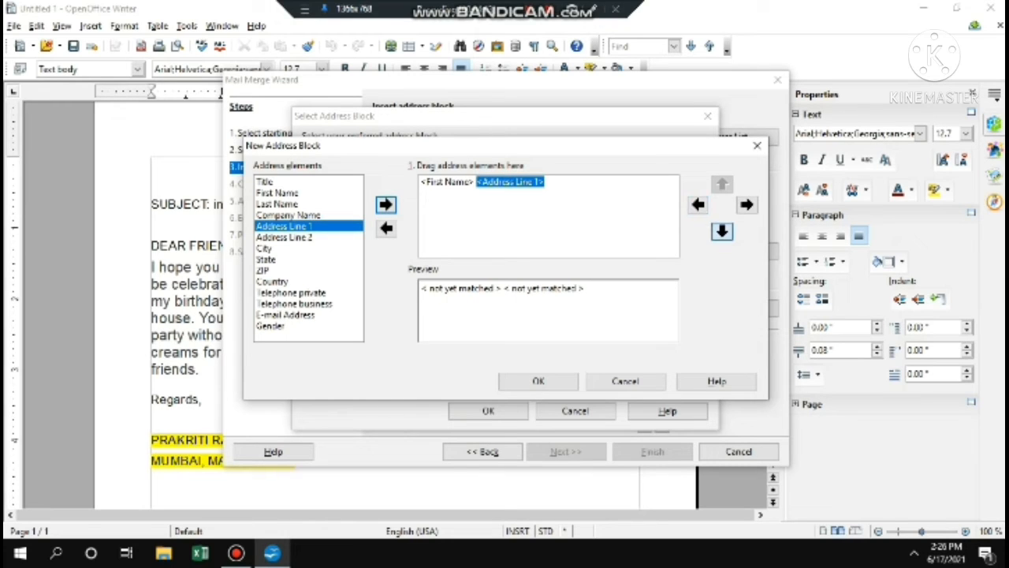
click(721, 231)
click(426, 213)
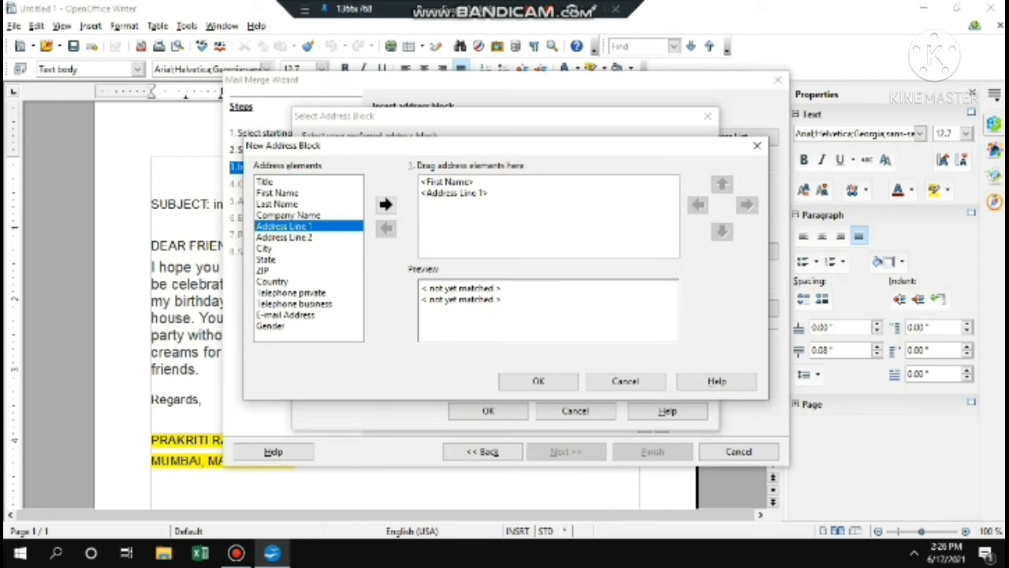
click(528, 10)
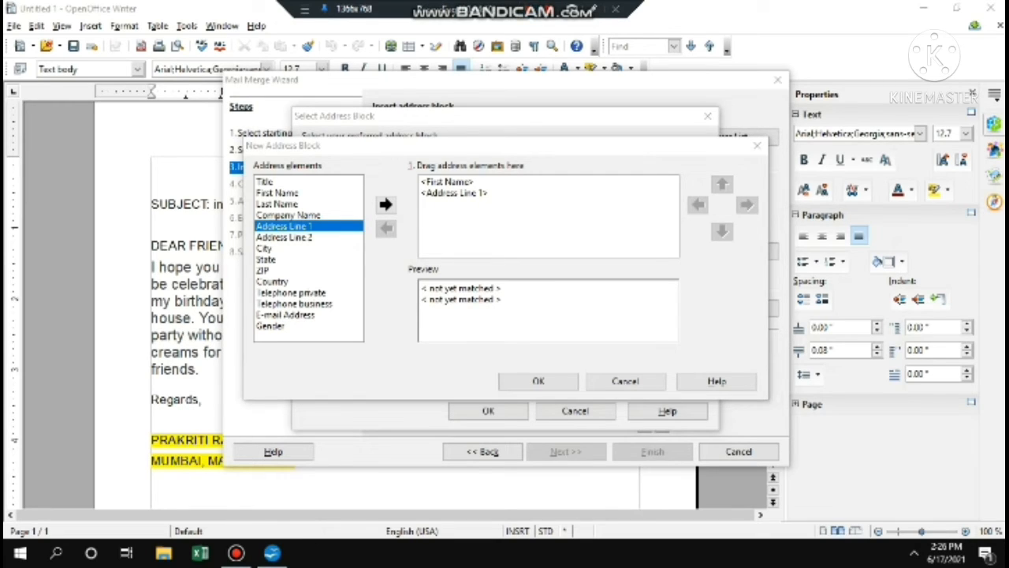
click(538, 381)
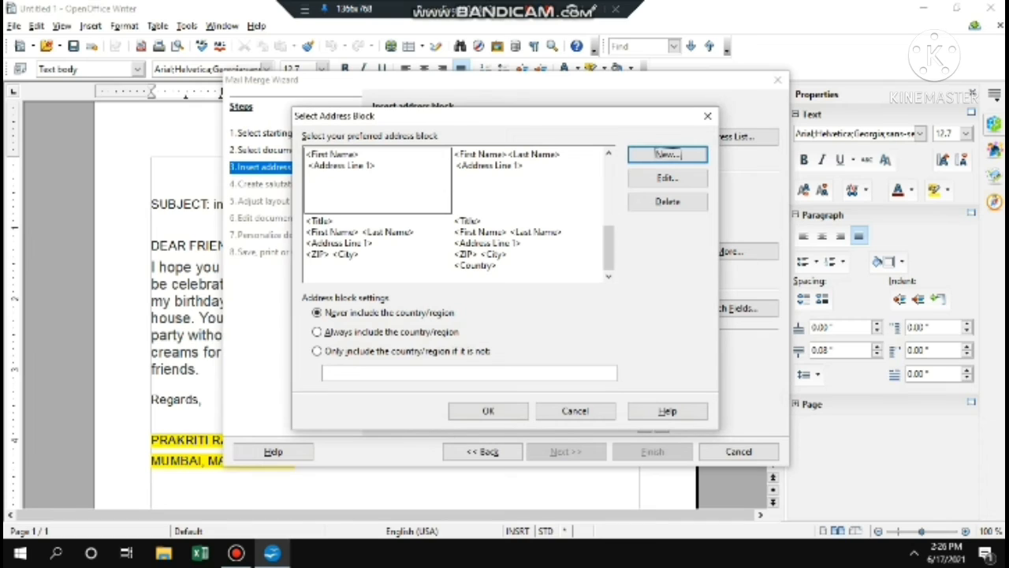
click(488, 411)
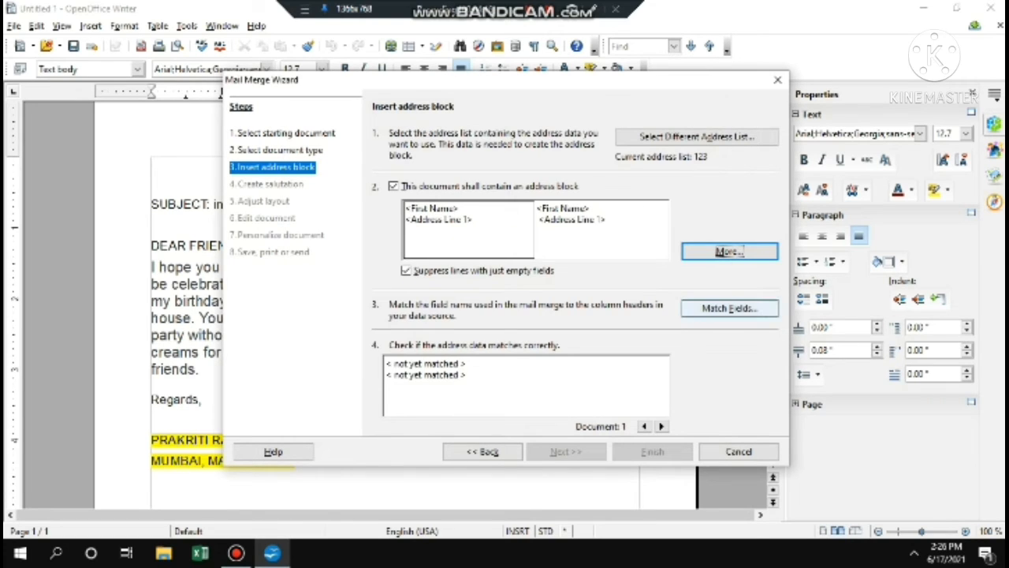
Step: Match the First Name element to the NAME field and Address Line 1 to the ADDRESS field
click(729, 307)
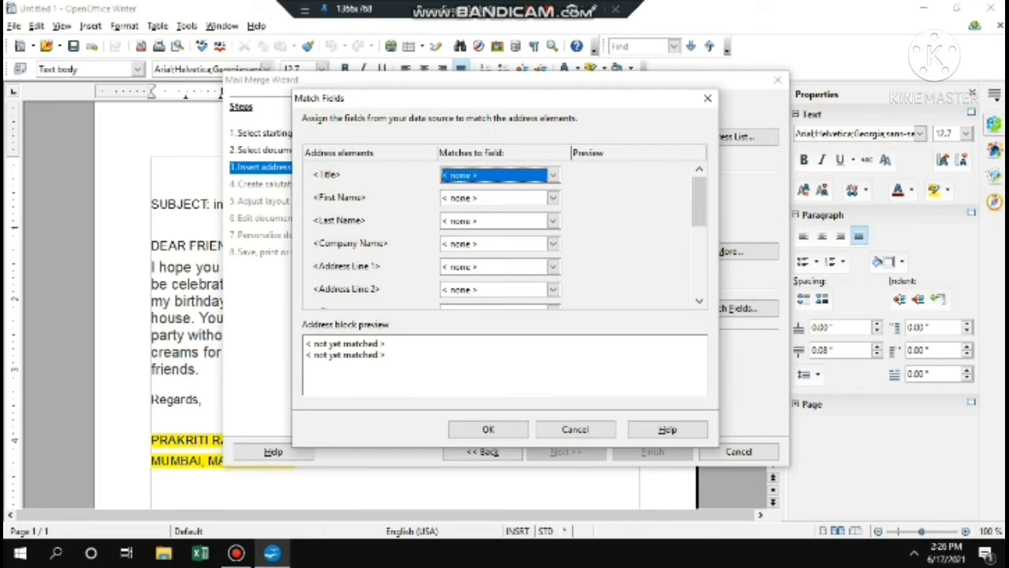
click(552, 198)
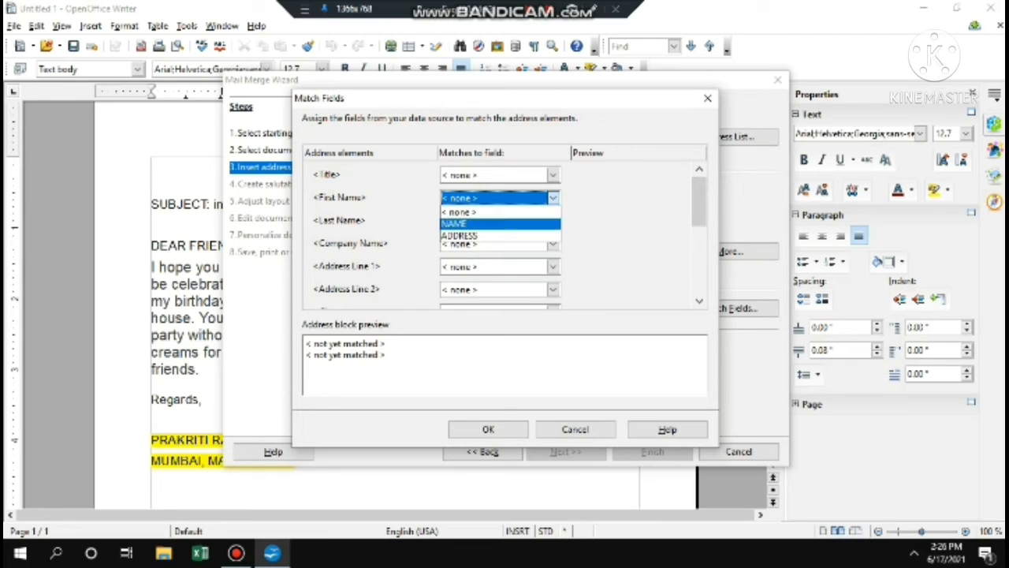
click(455, 224)
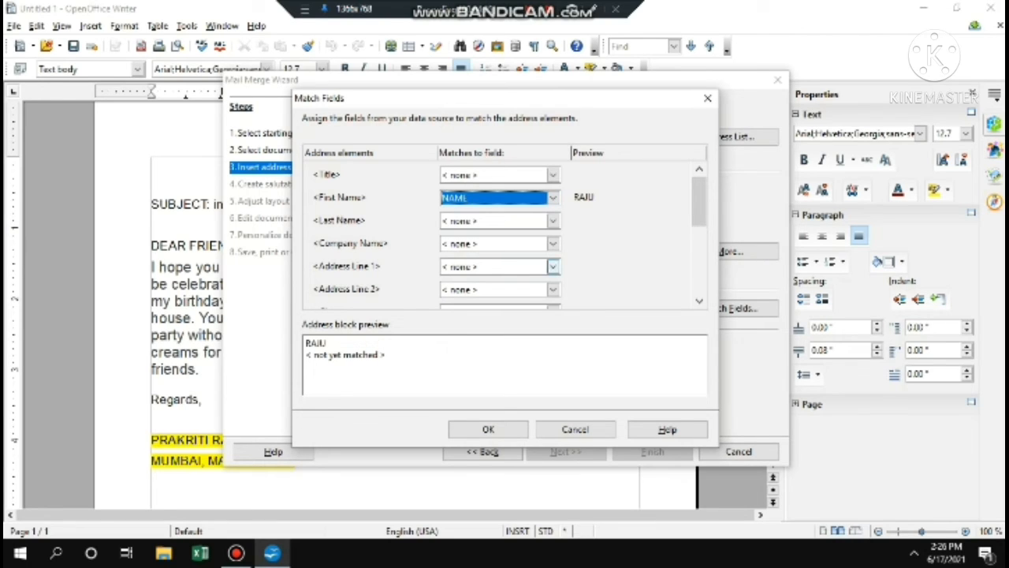
click(553, 266)
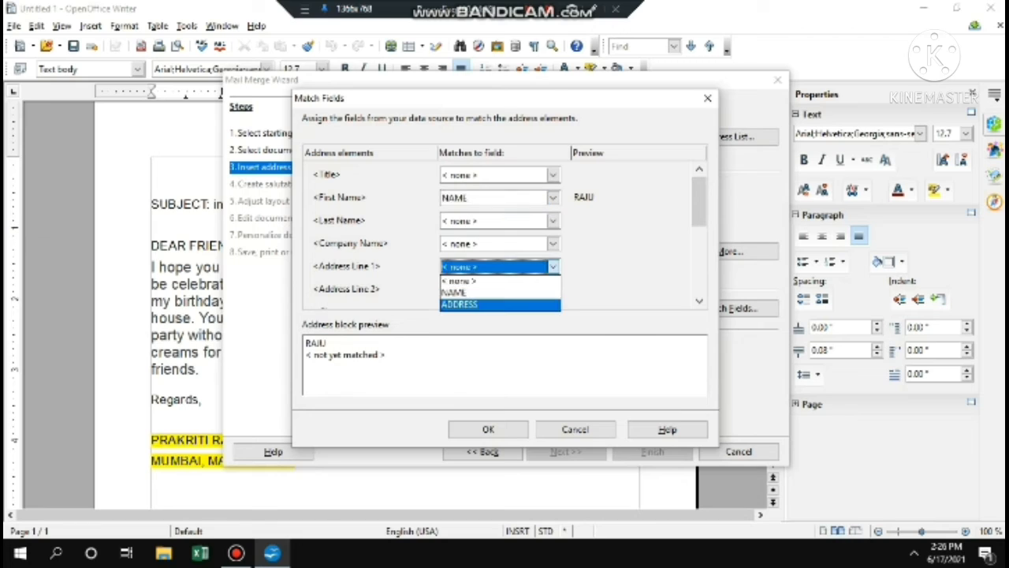
click(459, 303)
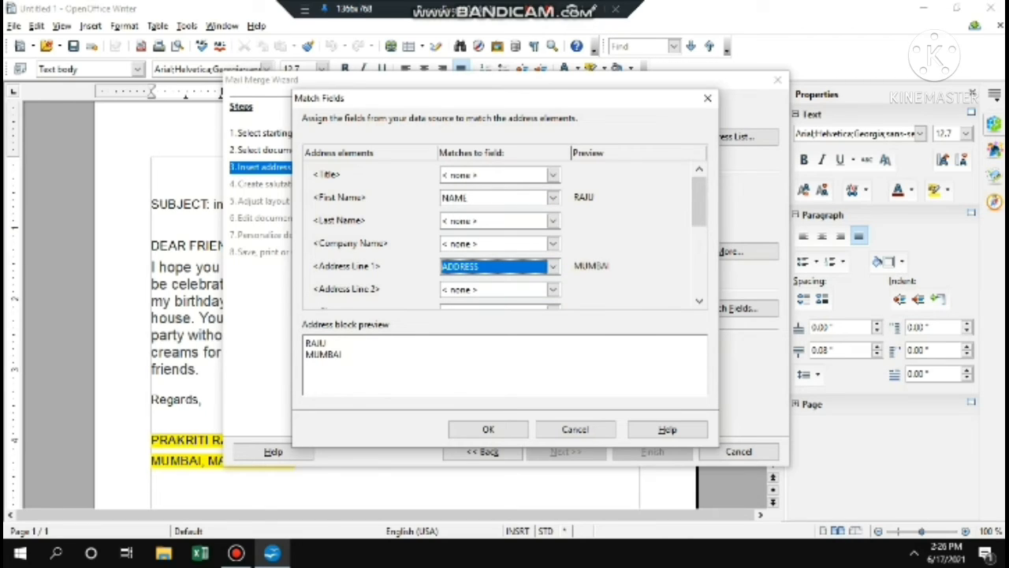
click(488, 429)
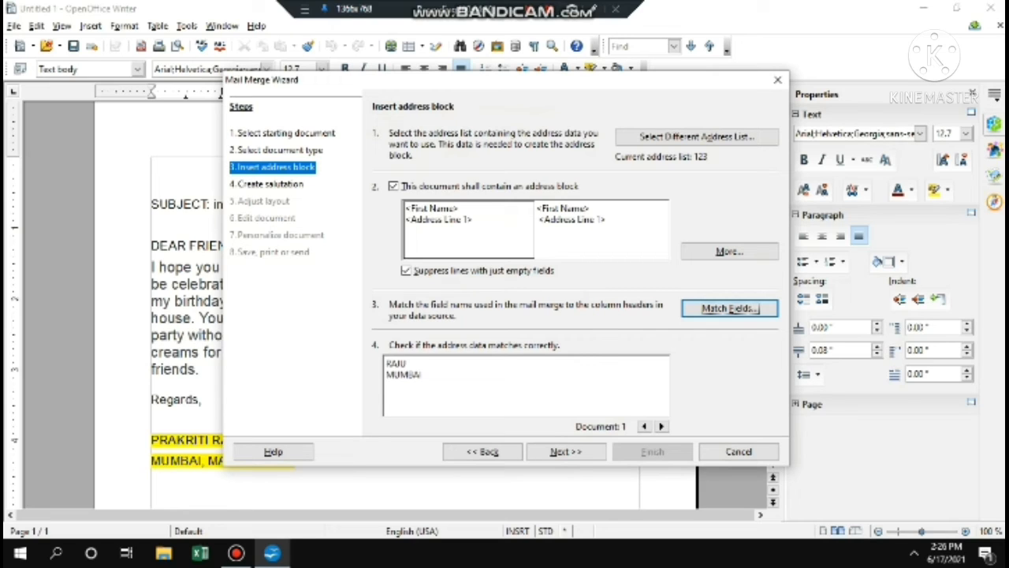
Step: Turn off the salutation for the document and go on to the Edit document stage of the wizard
click(565, 451)
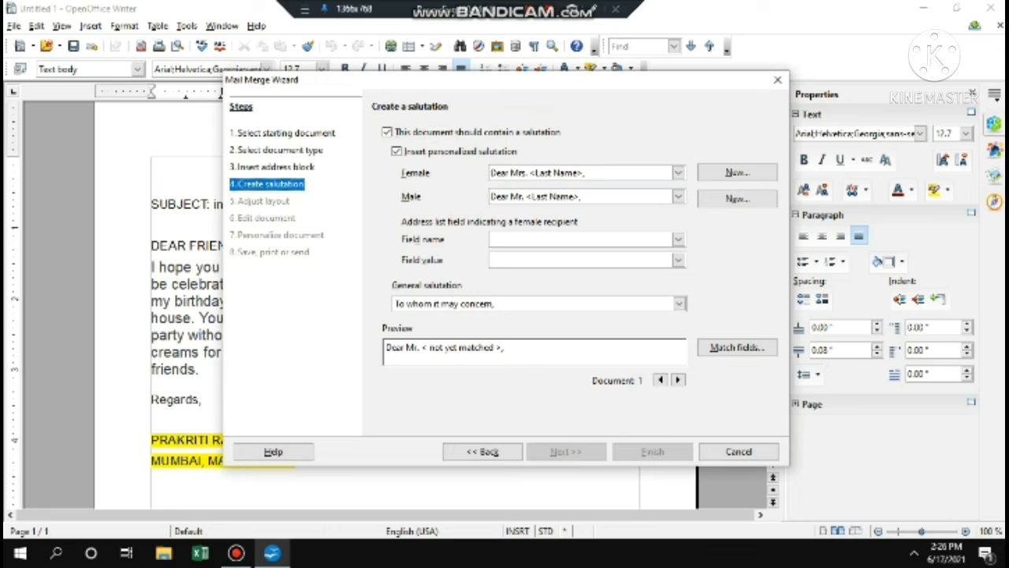
click(528, 9)
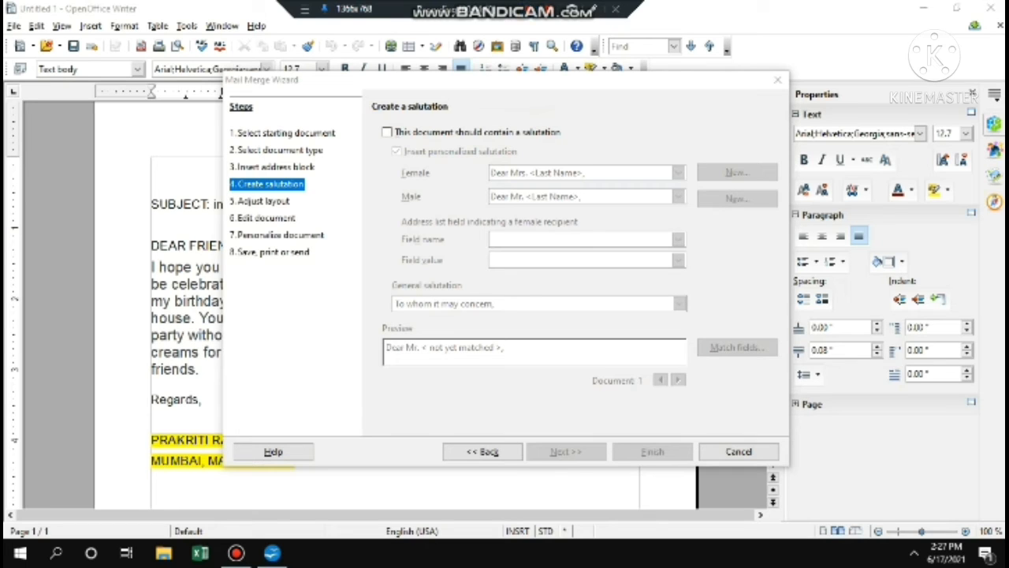
click(266, 218)
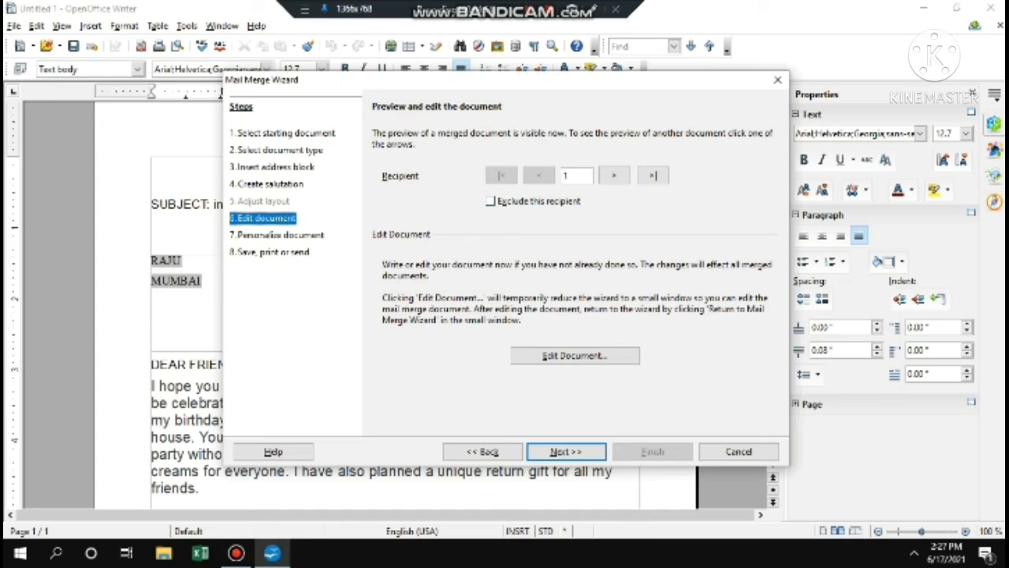
click(529, 10)
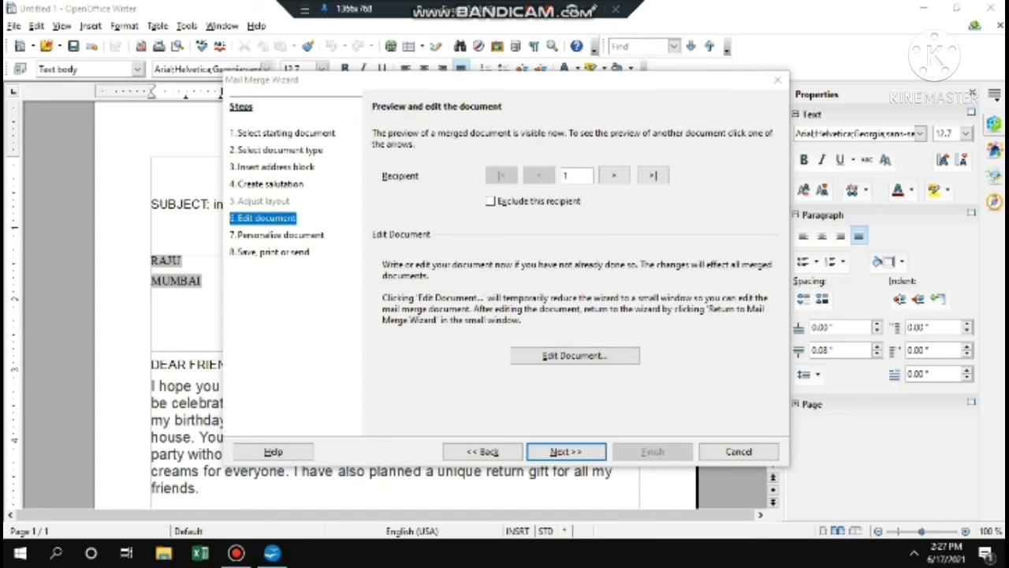
Step: Open the merge document for editing and cut the name and address fields out of the address frame
click(575, 356)
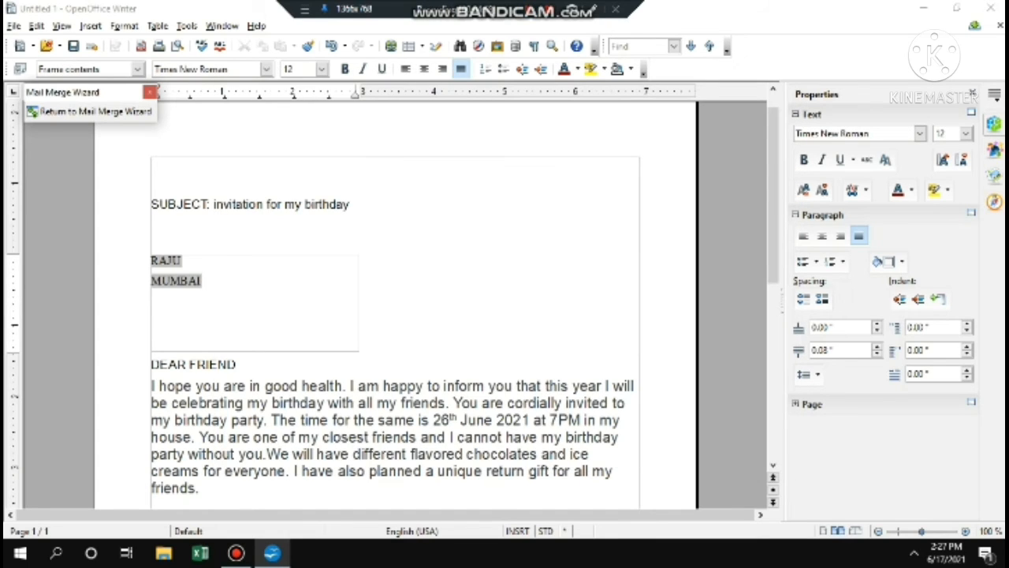
drag(202, 282, 151, 261)
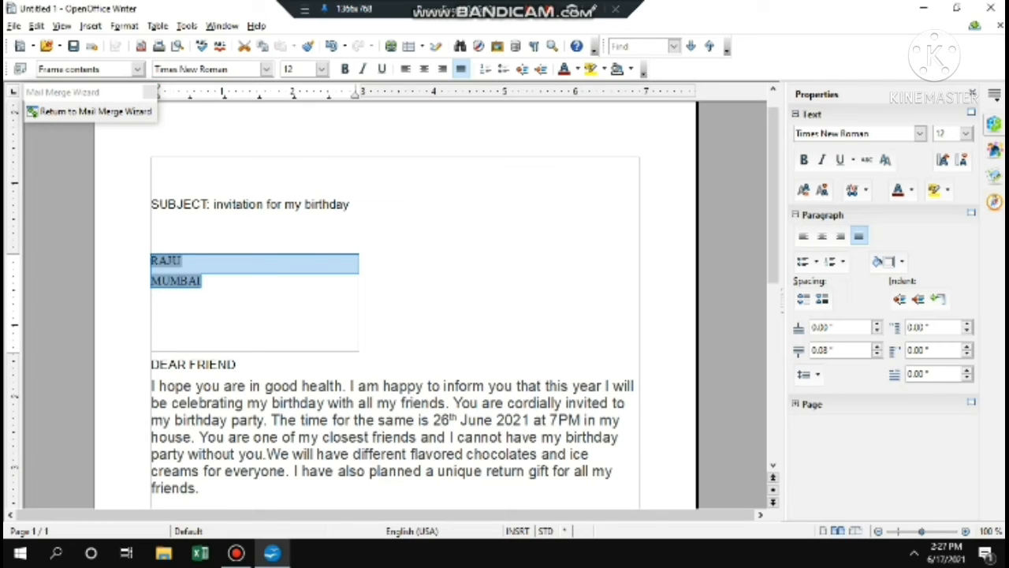
right_click(176, 270)
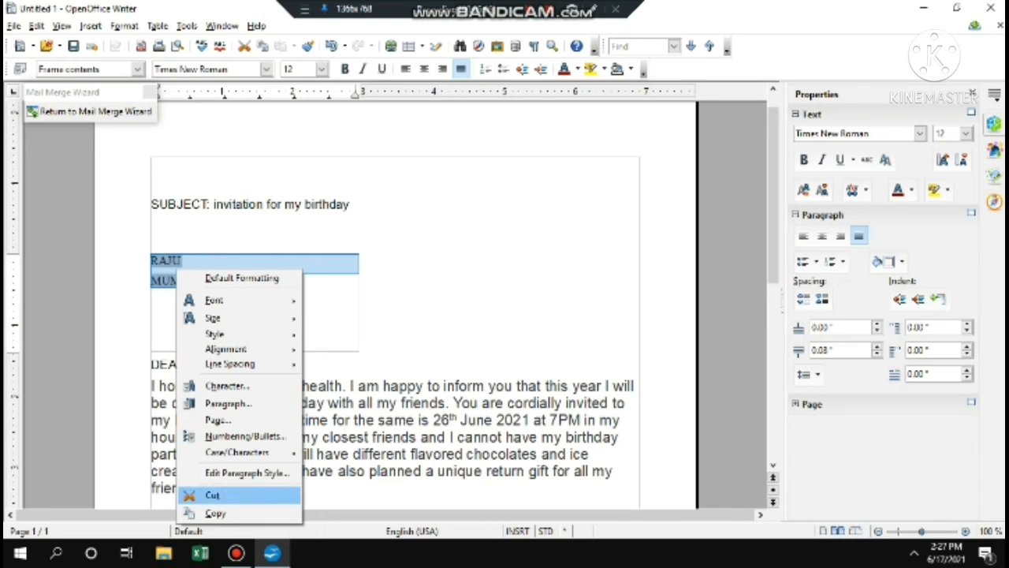
click(212, 494)
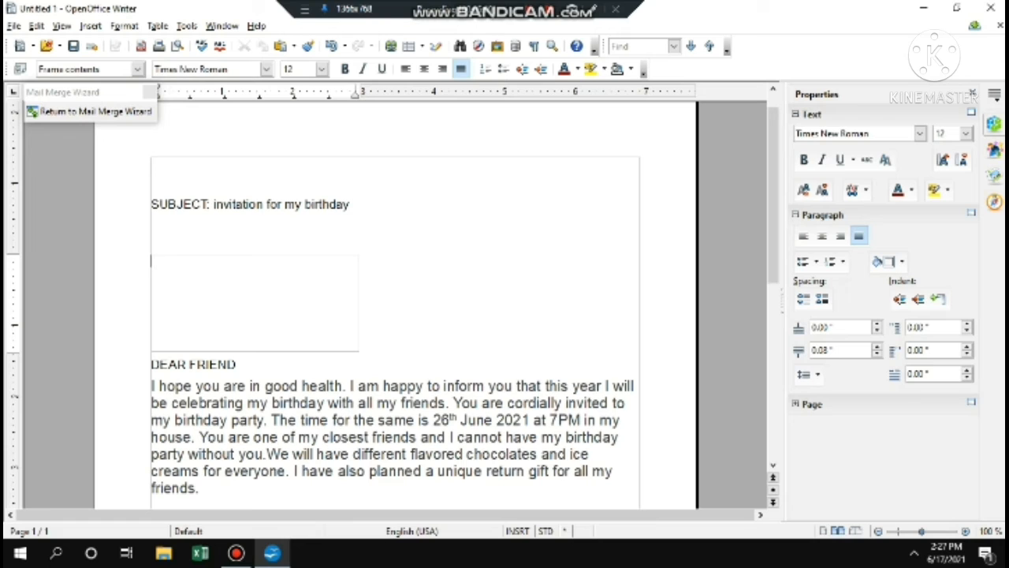
Step: Paste the name and address fields below "Regards," at the end of the letter
scroll(393, 308, down, 3)
scroll(393, 308, down, 1)
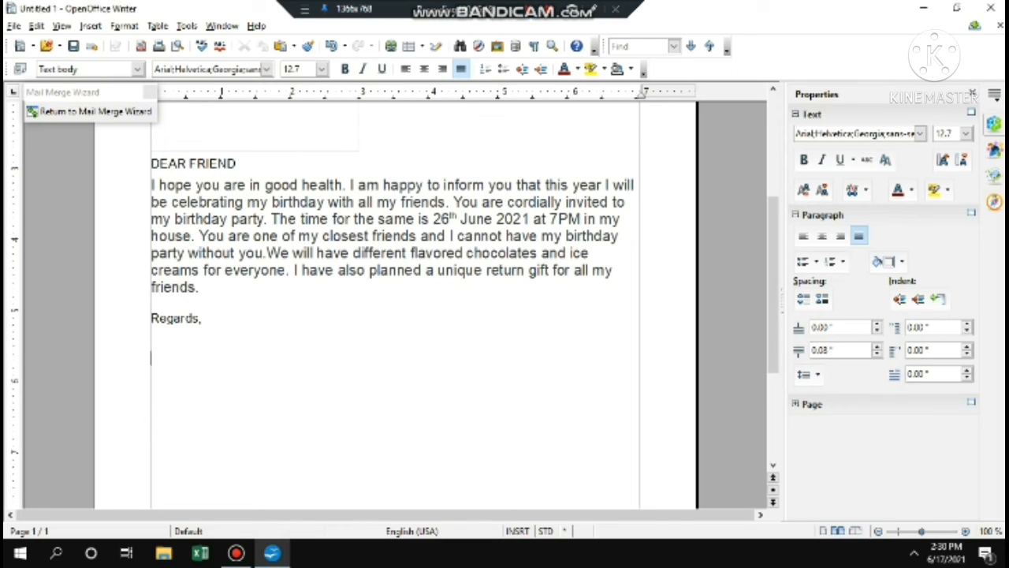
right_click(160, 112)
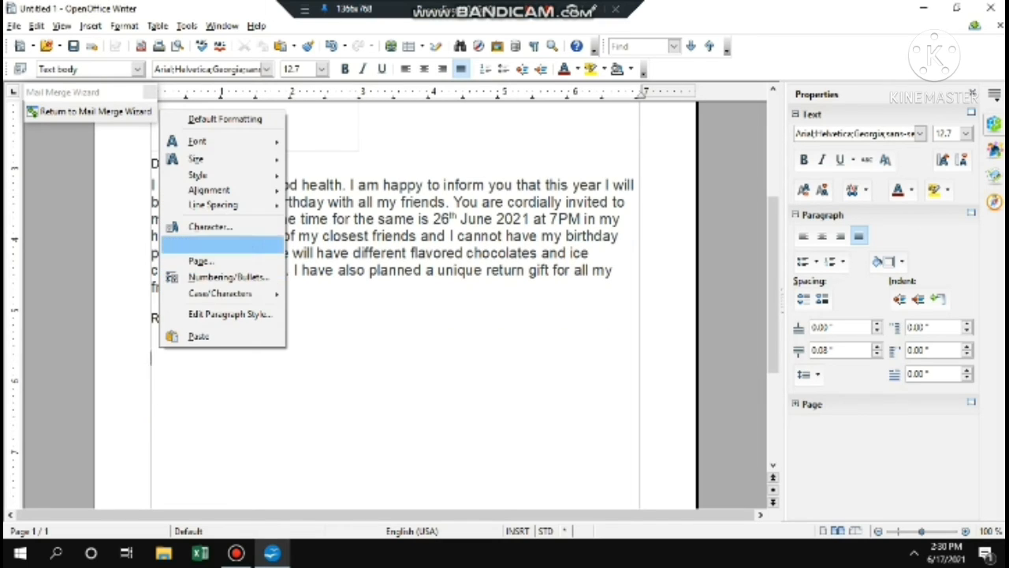
click(198, 336)
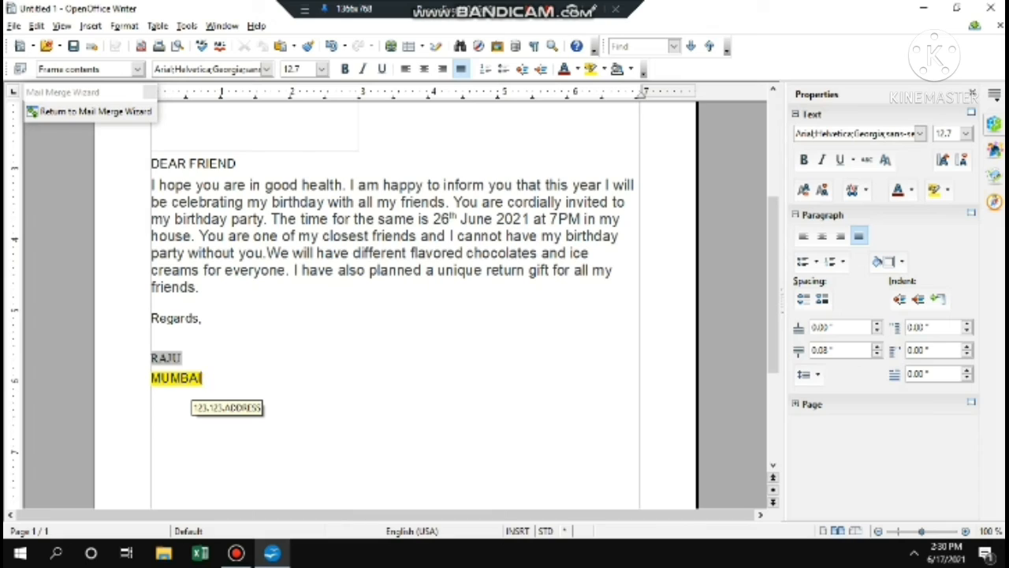
click(142, 47)
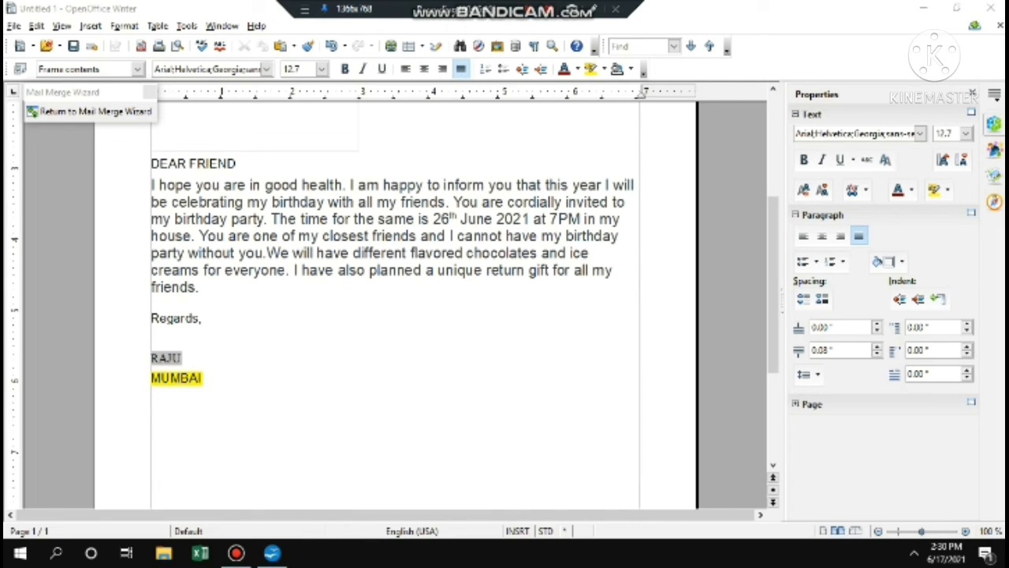
Step: Return to the mail merge wizard and advance past personalizing to the Save, print or send stage
click(95, 111)
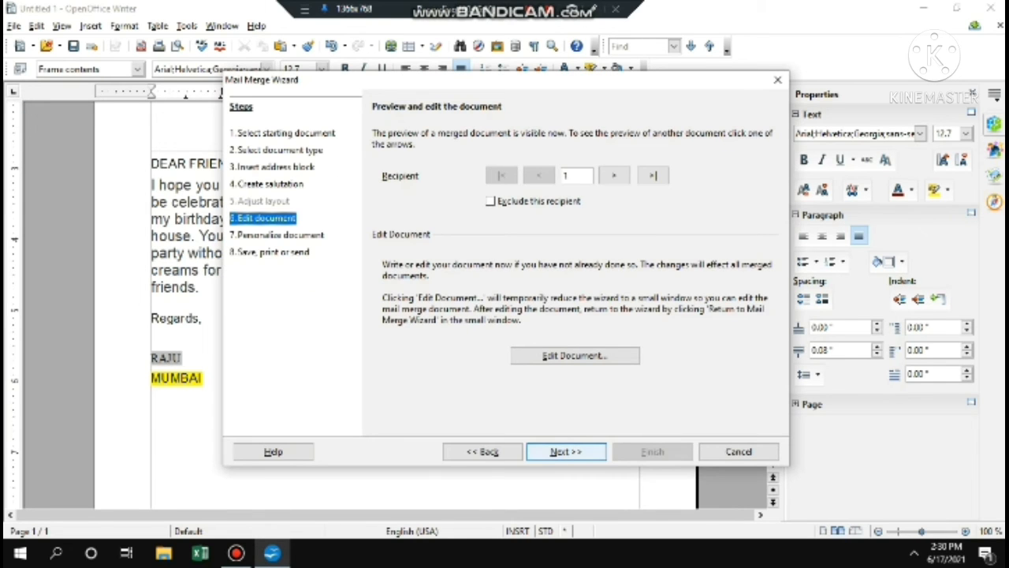
click(565, 451)
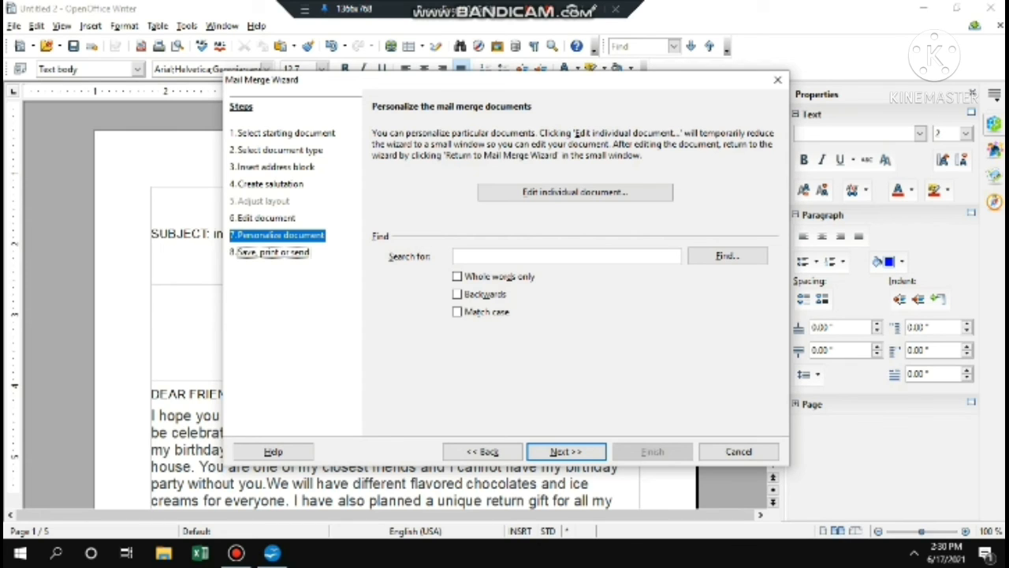
click(272, 252)
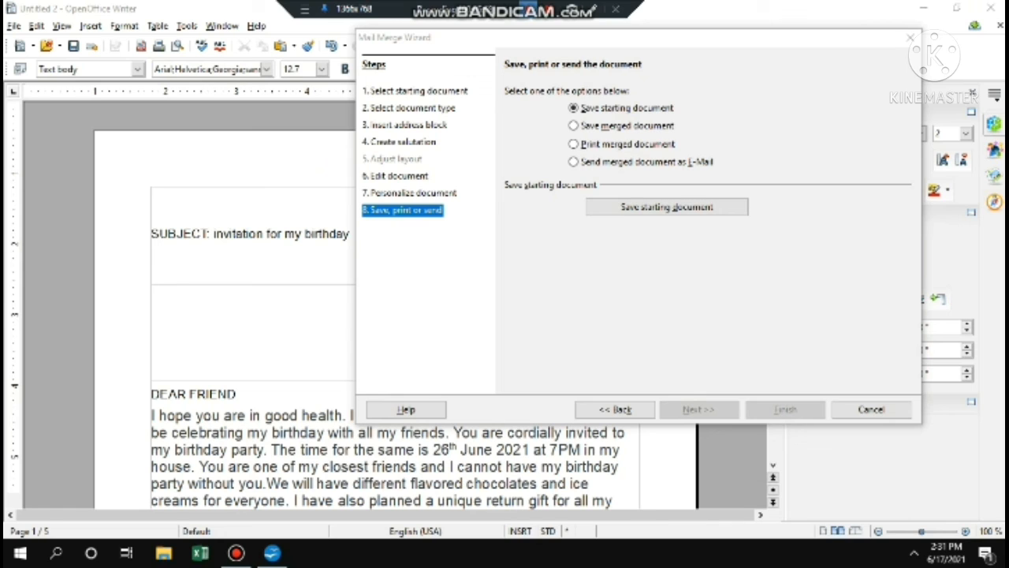
Step: Save the starting document in the Documents folder as STARTING DOC in ODF Text Document format
click(667, 207)
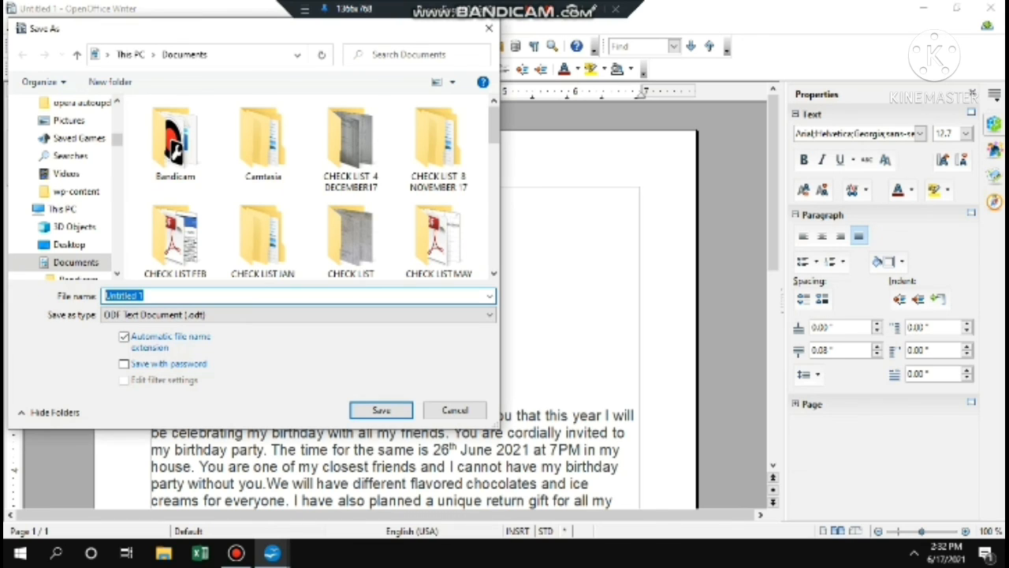
key(BackSpace)
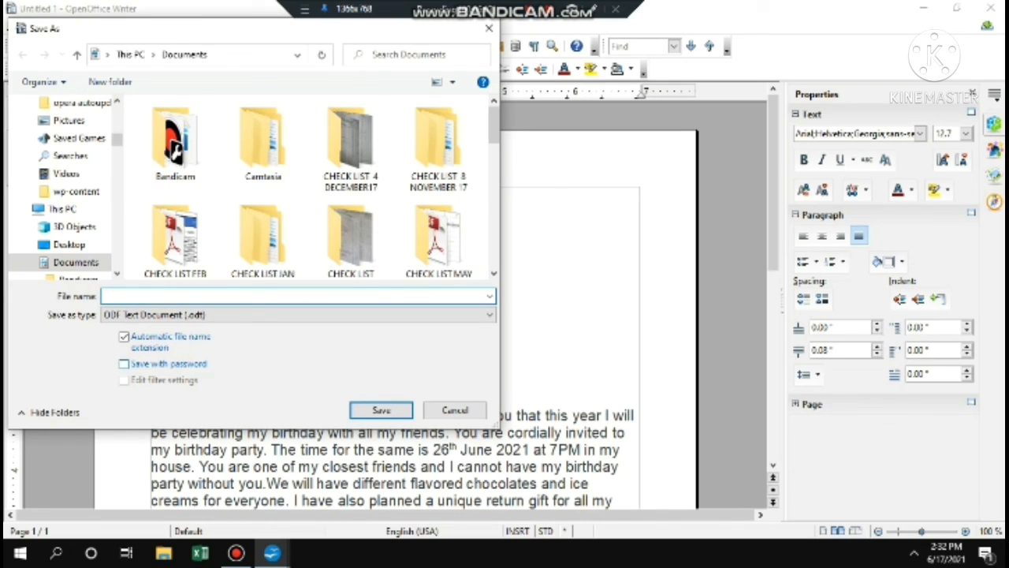
text(STARTING DOC)
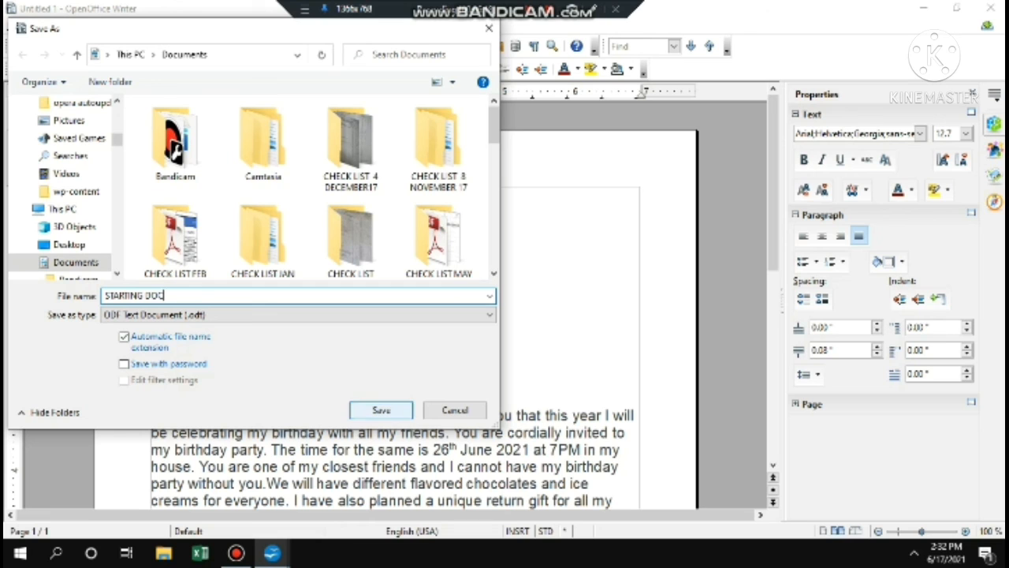
key(Return)
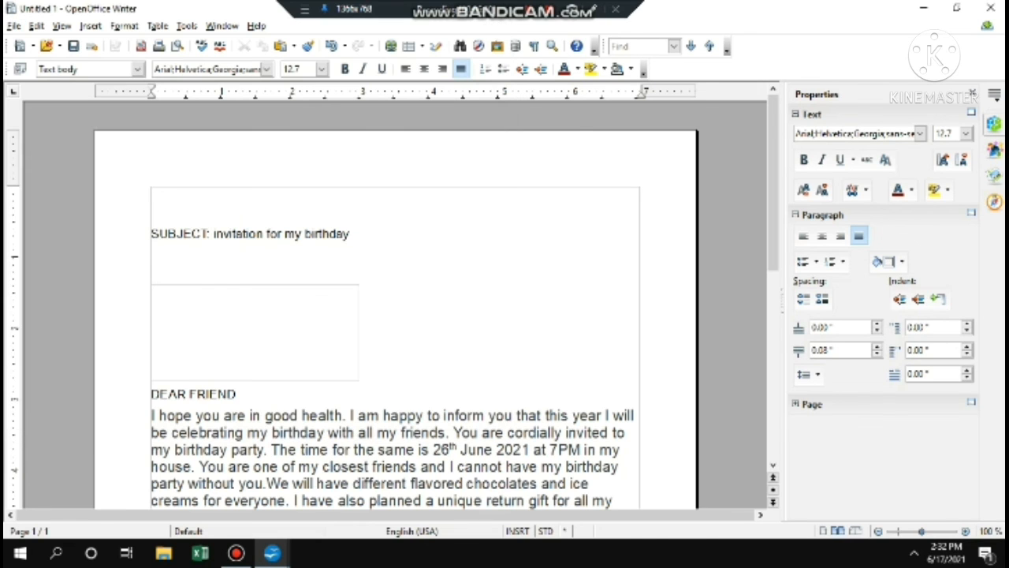